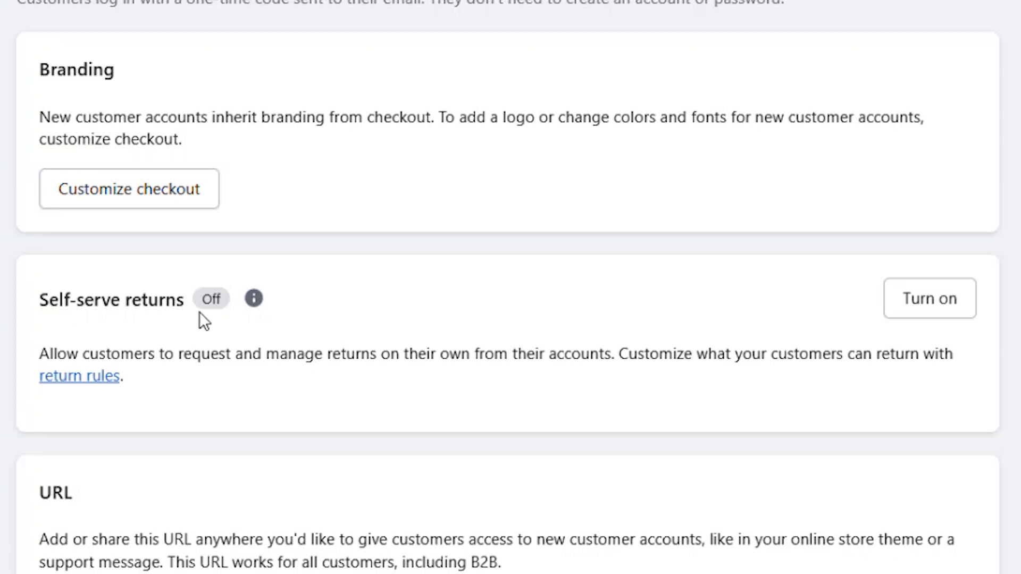
- Turn on self-serve returns and open the customer accounts settings to check the version
left_click(937, 307)
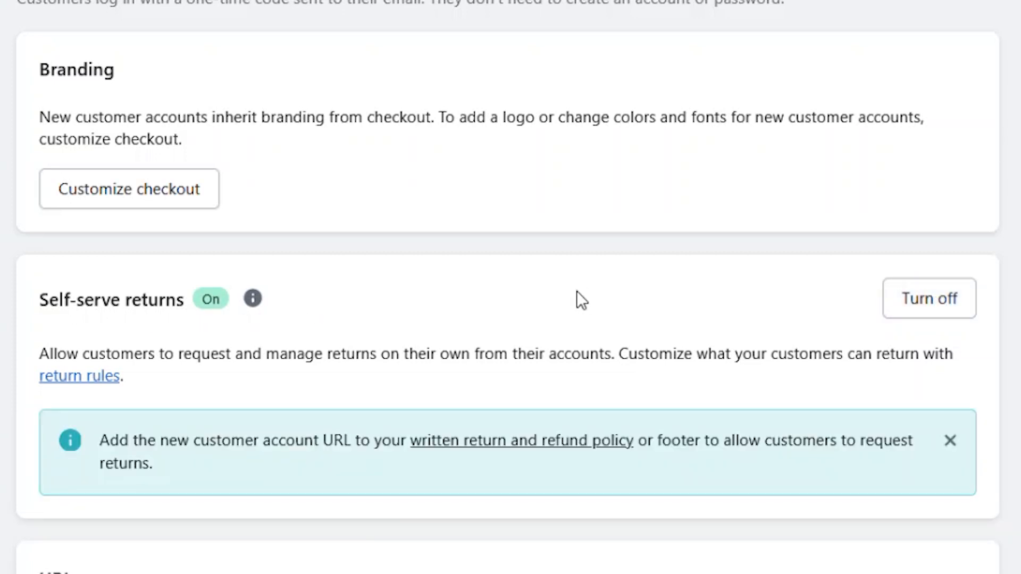
scroll(582, 299, "up", 6)
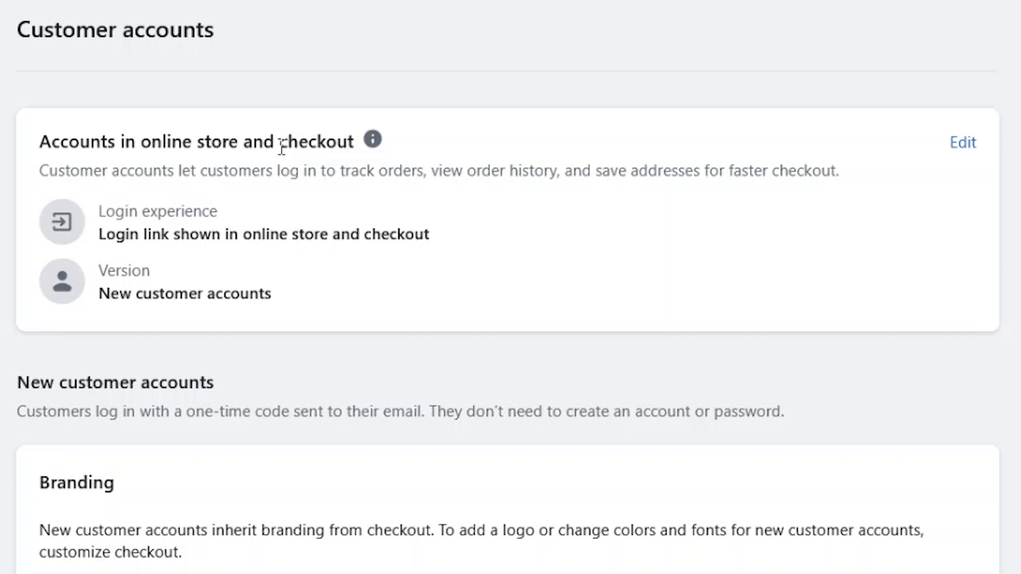
left_click(957, 144)
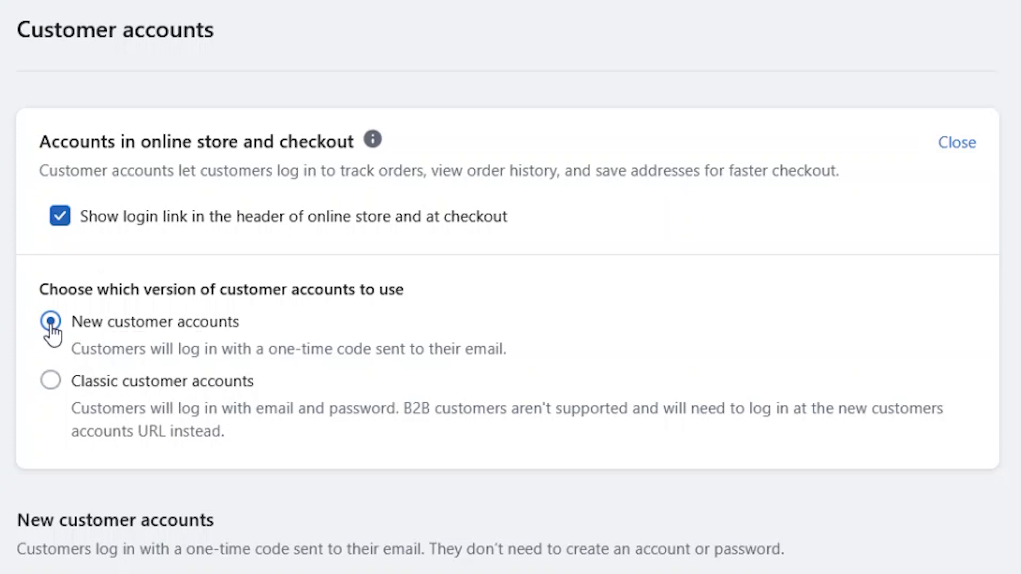
scroll(236, 336, "down", 10)
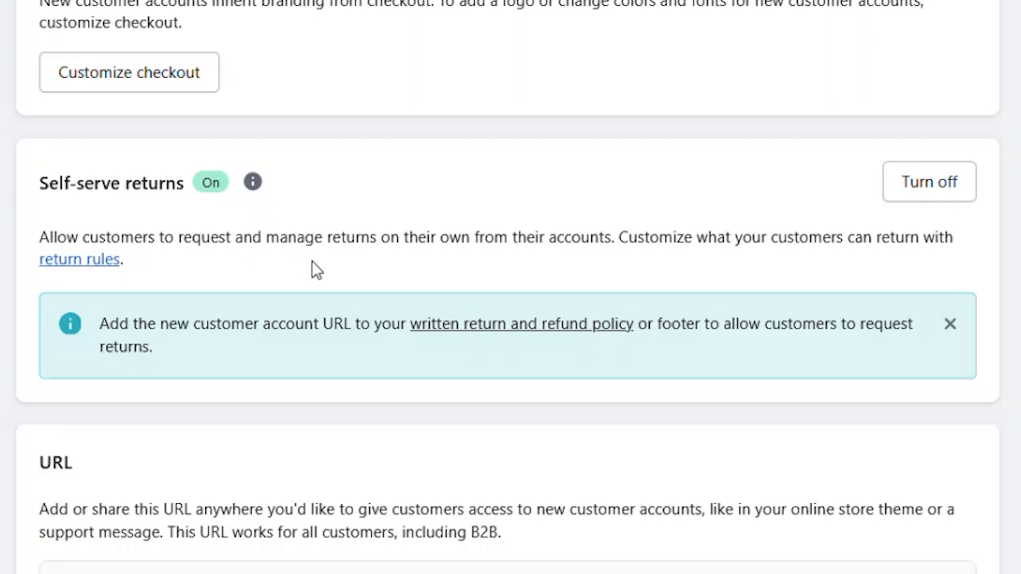
- Open the return rules settings and switch return rules on
left_click(94, 261)
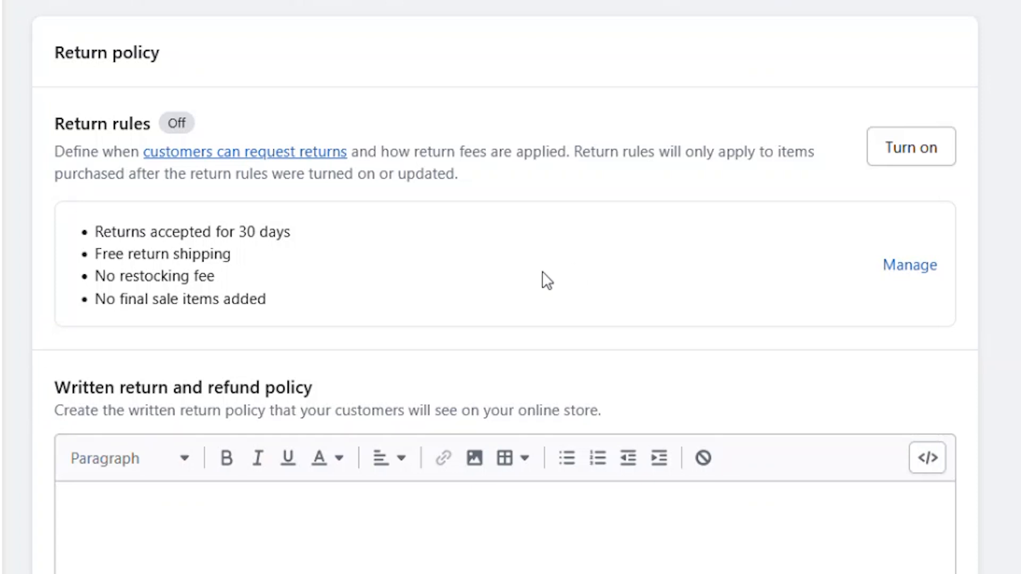
left_click(923, 150)
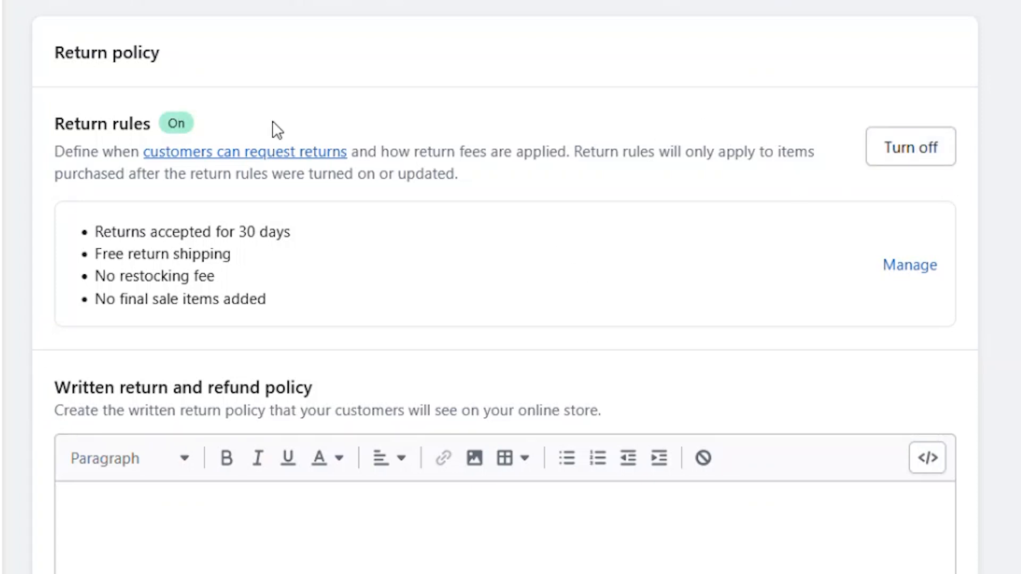
- Open the default return rules and keep the return window at 30 days
left_click(917, 270)
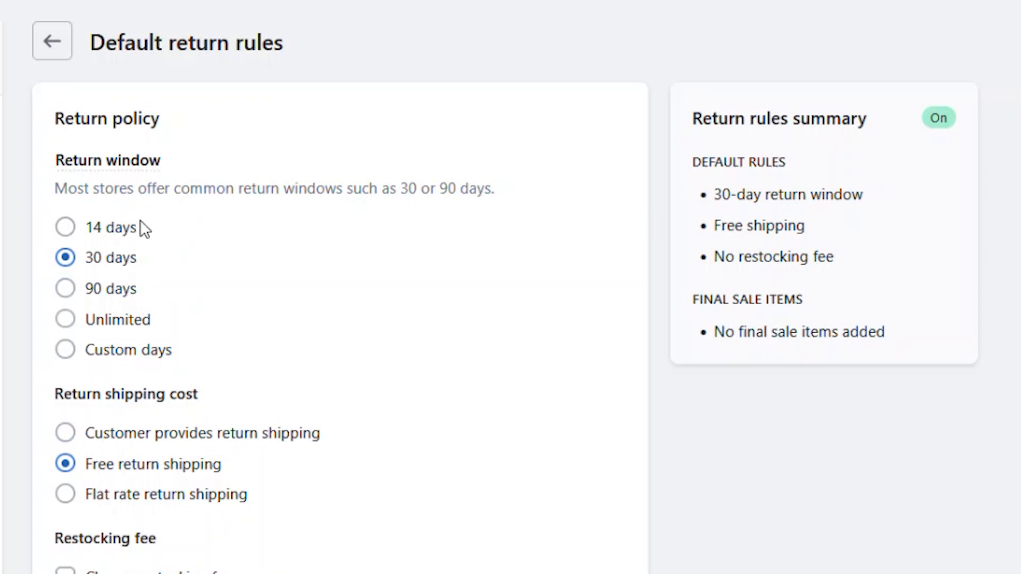
left_click(68, 290)
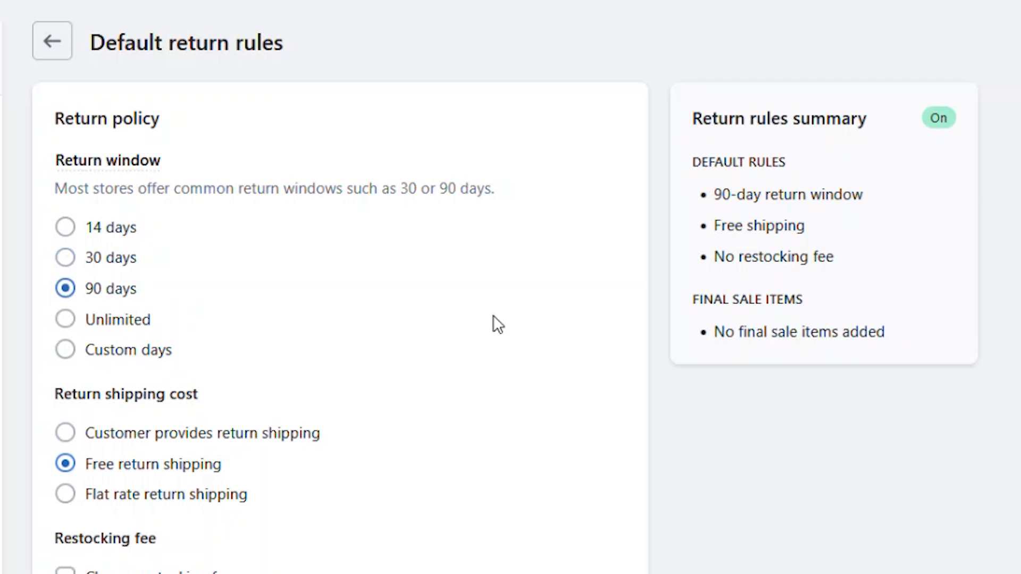
left_click(65, 257)
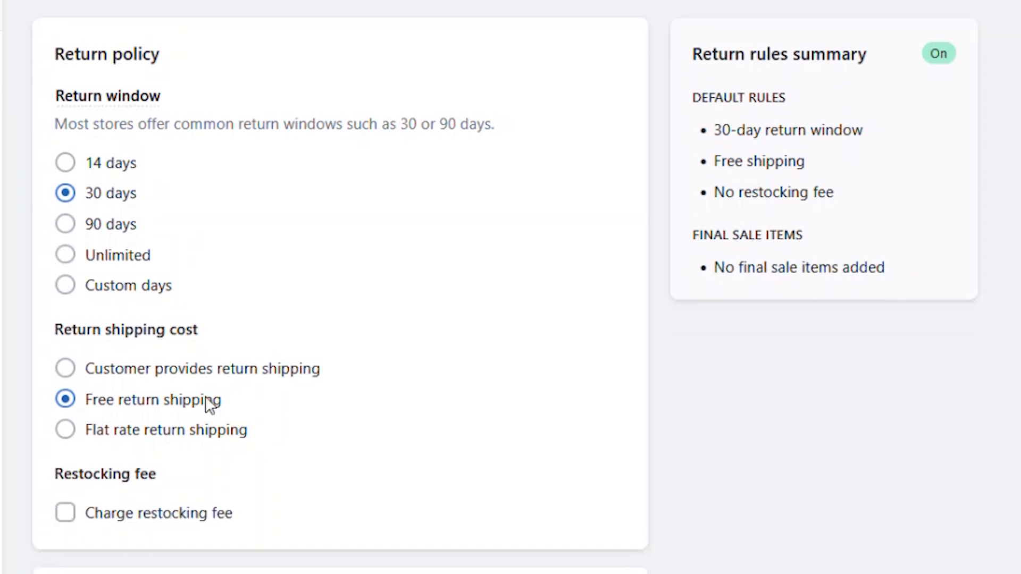
scroll(210, 404, "down", 3)
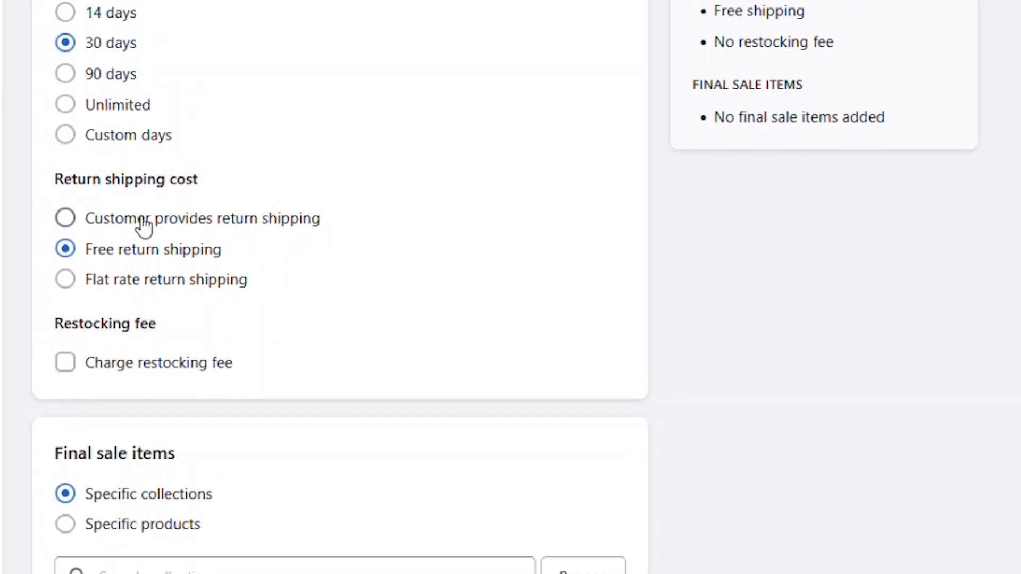
left_click(83, 220)
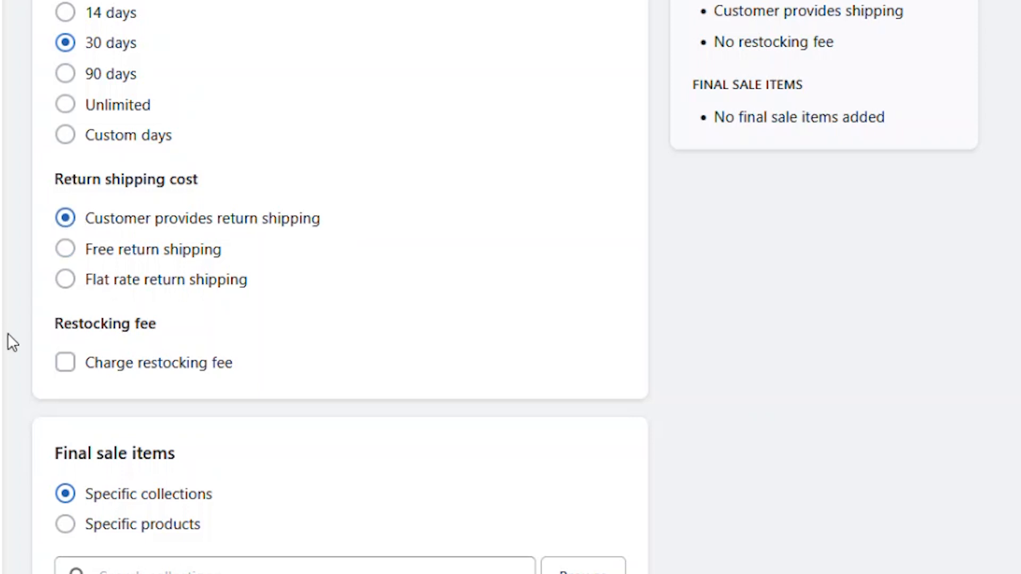
left_click(65, 249)
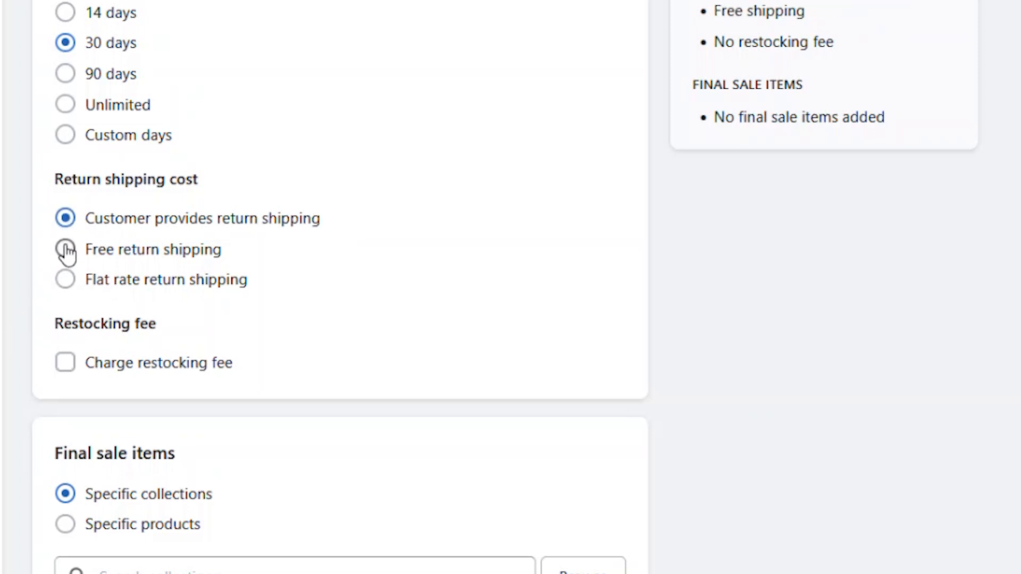
left_click(67, 281)
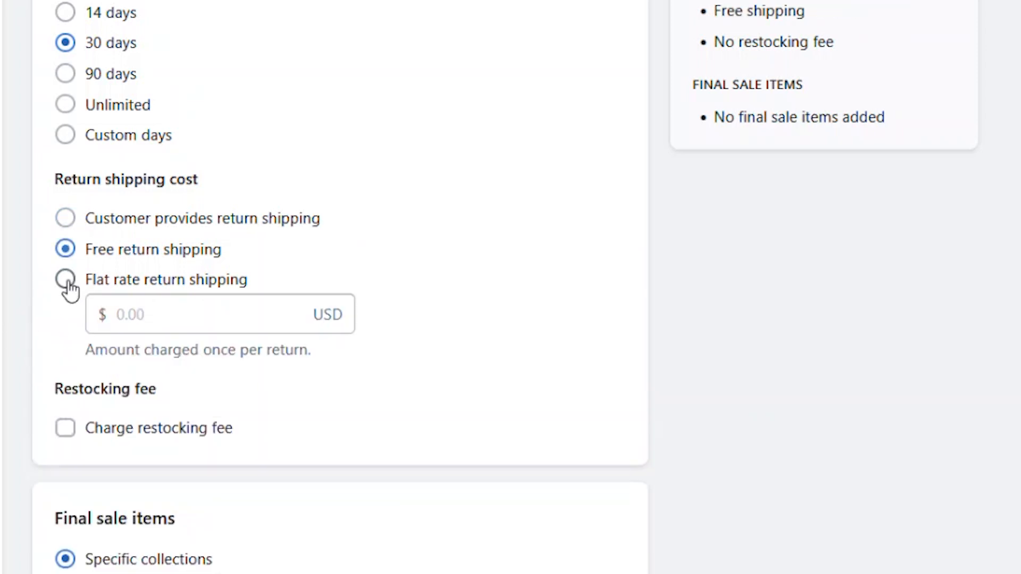
left_click(184, 310)
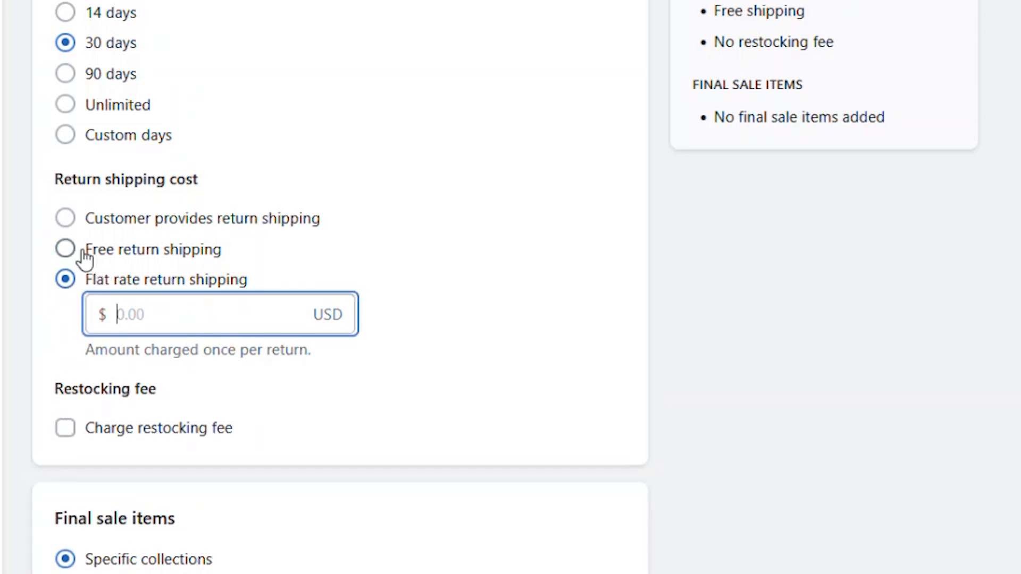
left_click(66, 249)
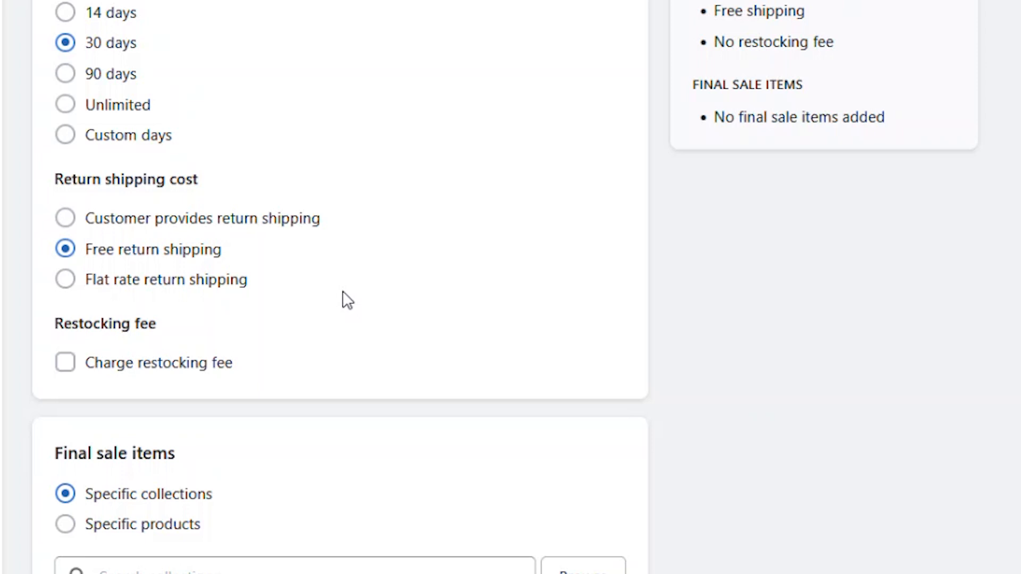
scroll(342, 291, "down", 1)
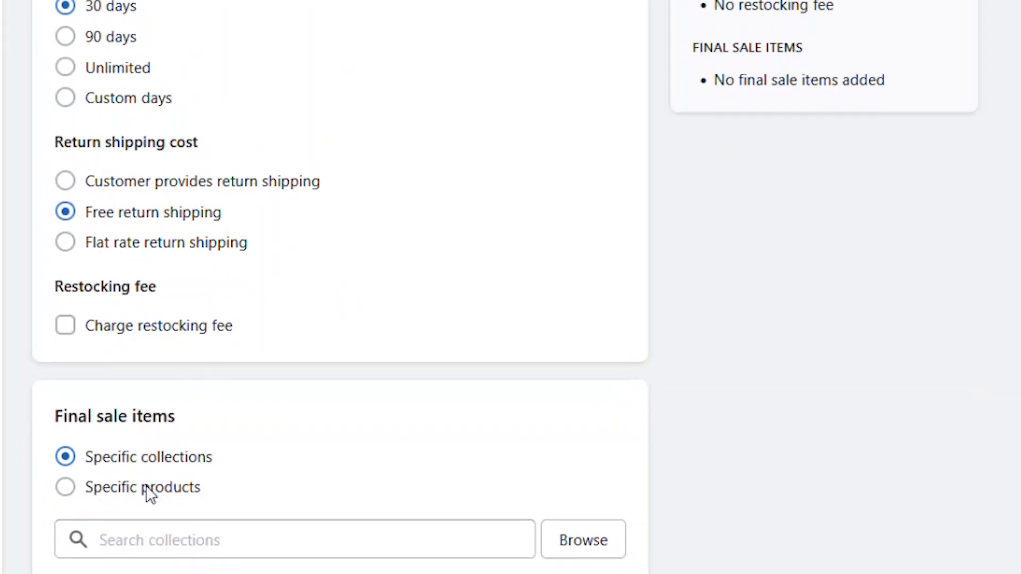
- Mark the T-Shirts collection and the Creamsicle Orange Shirt as final sale items
scroll(237, 360, "down", 3)
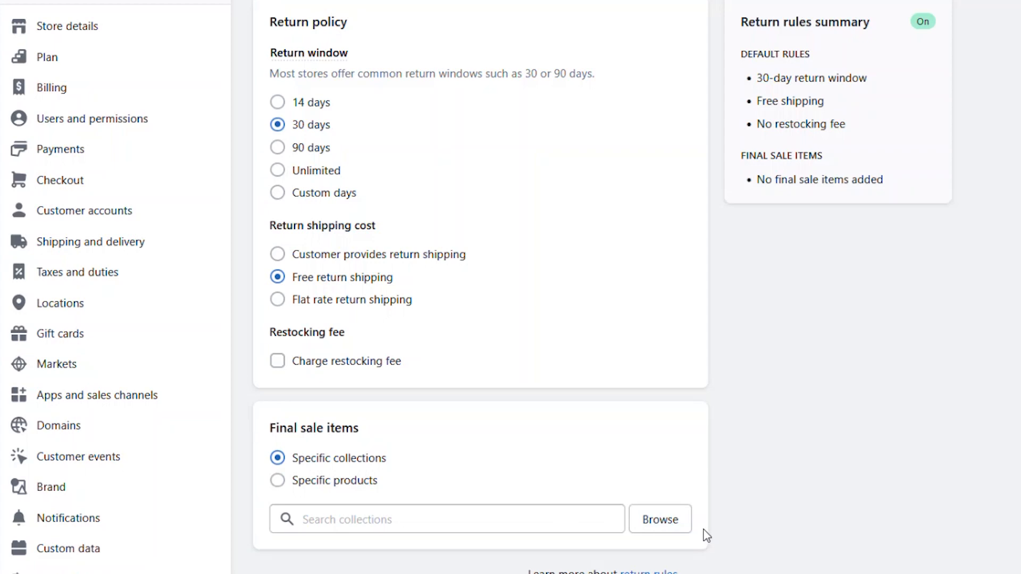
left_click(667, 520)
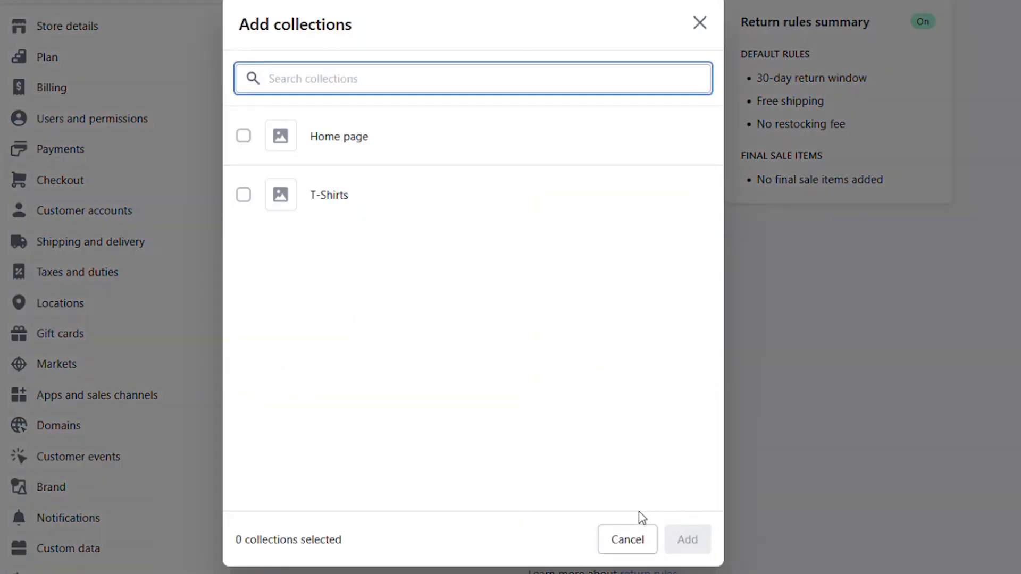
left_click(244, 196)
left_click(688, 539)
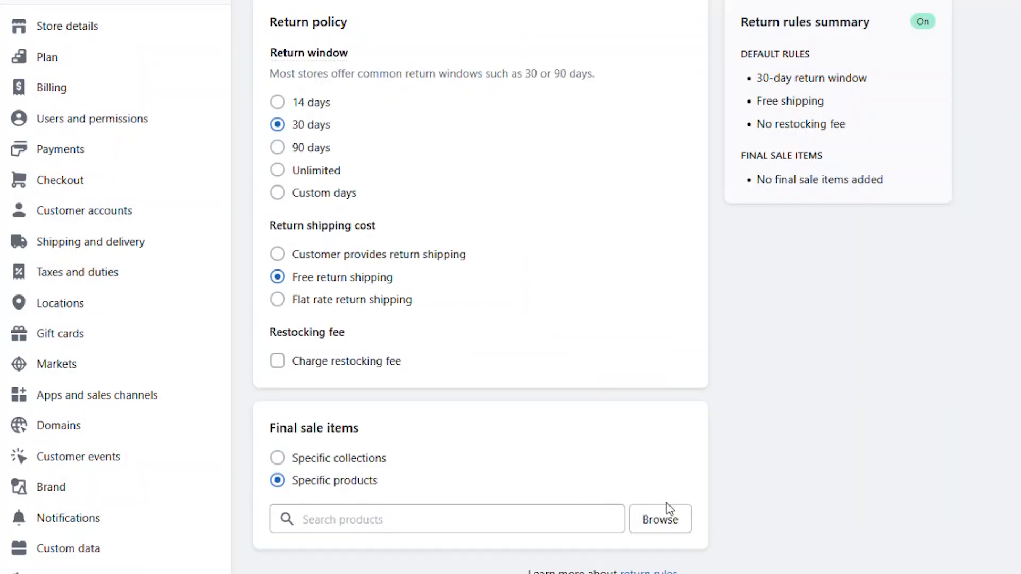
left_click(669, 516)
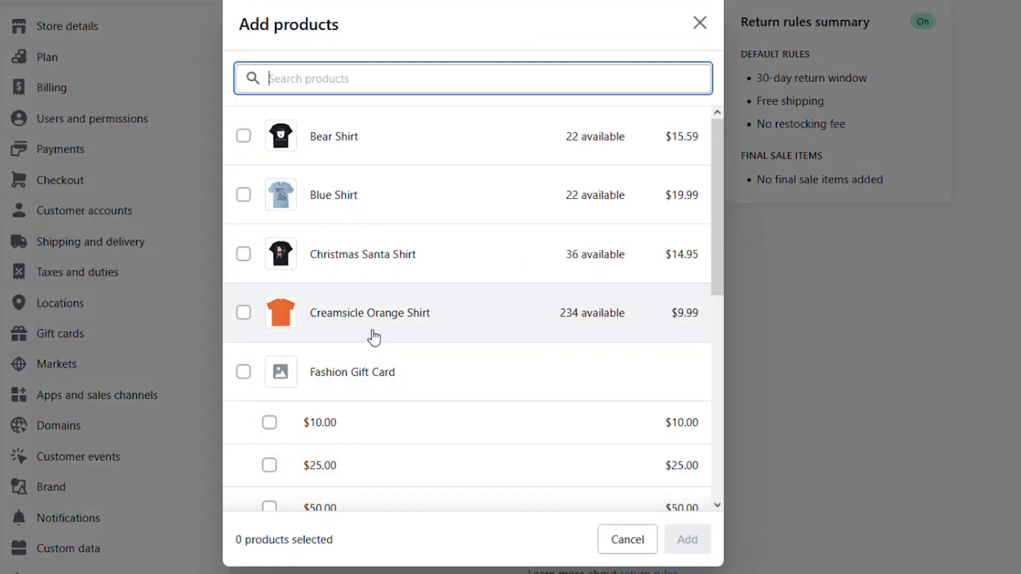
left_click(246, 315)
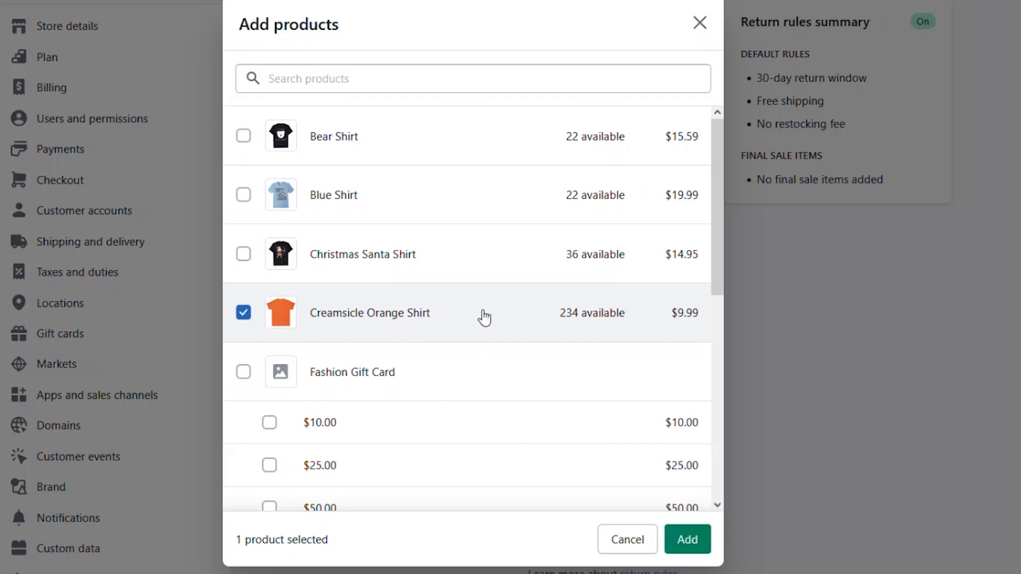
left_click(688, 541)
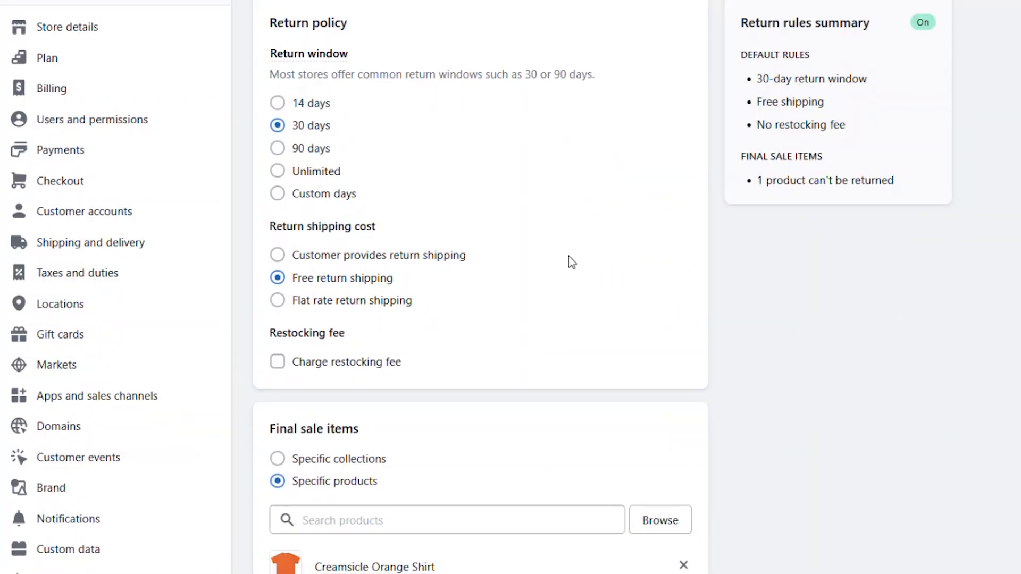
scroll(569, 256, "up", 1)
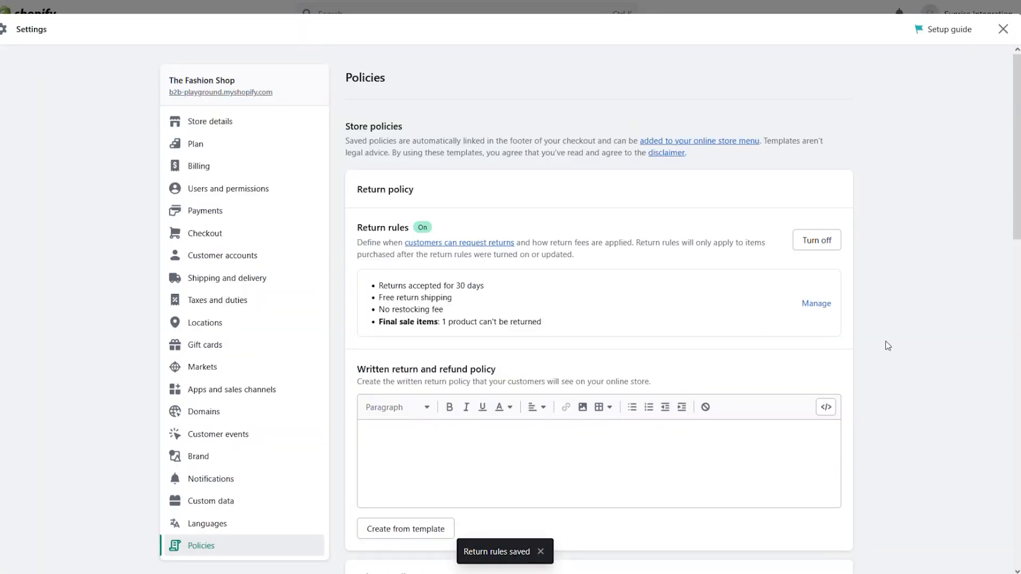
- Fill the written return policy from the template and select the [INSERT RETURN ADDRESS] placeholder
scroll(915, 327, "down", 5)
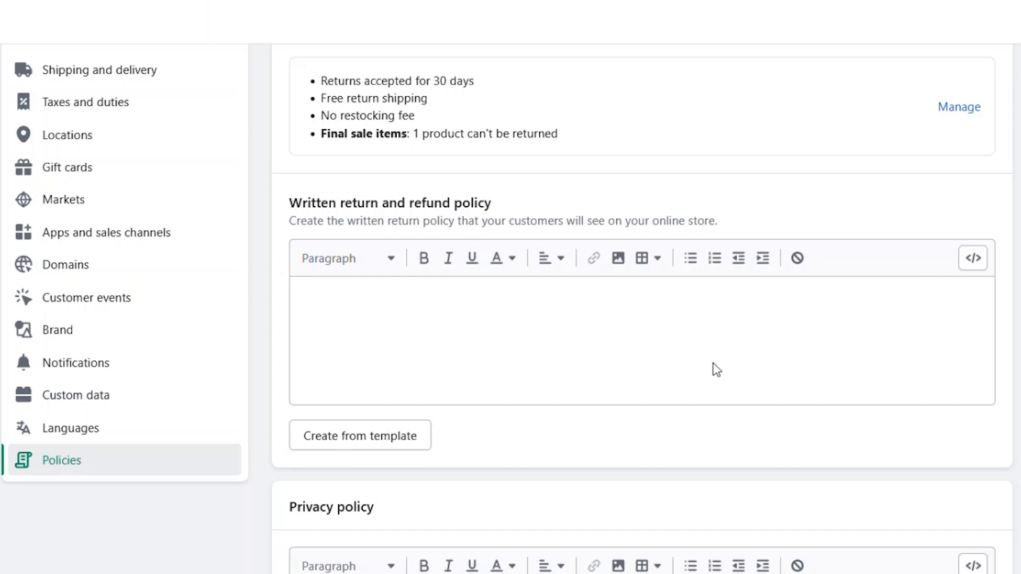
left_click(396, 310)
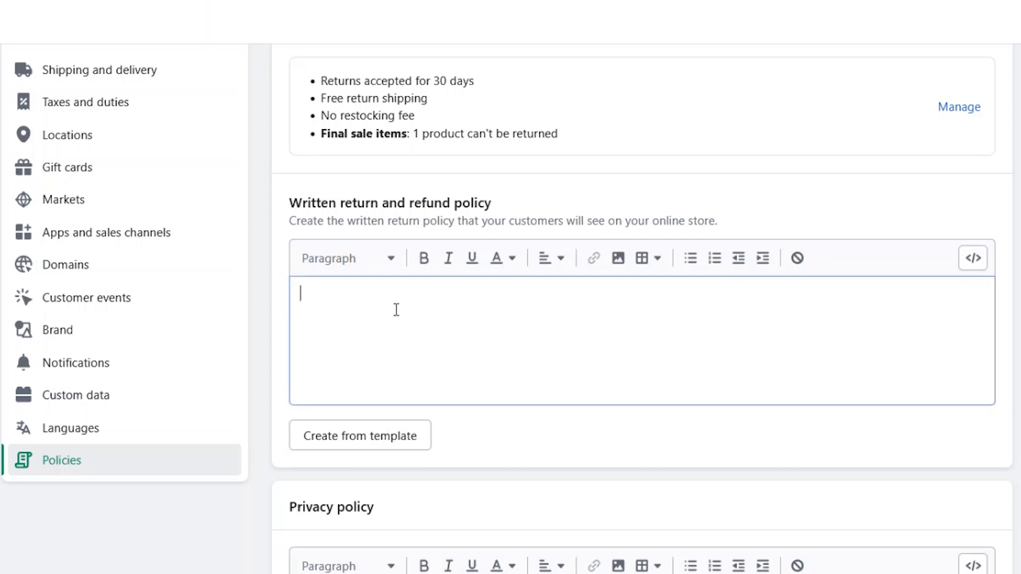
left_click(400, 446)
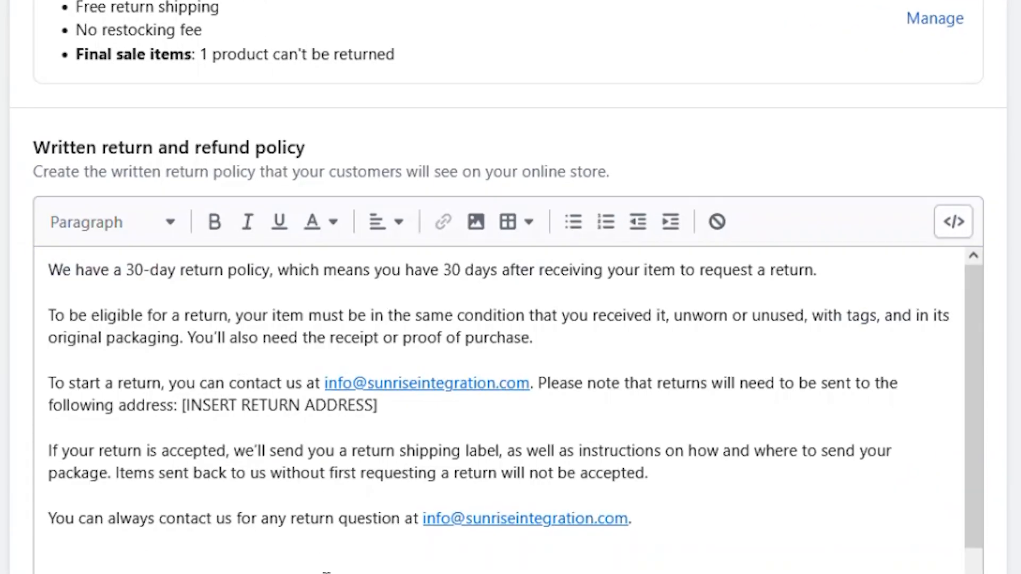
left_click_drag(381, 405, 188, 405)
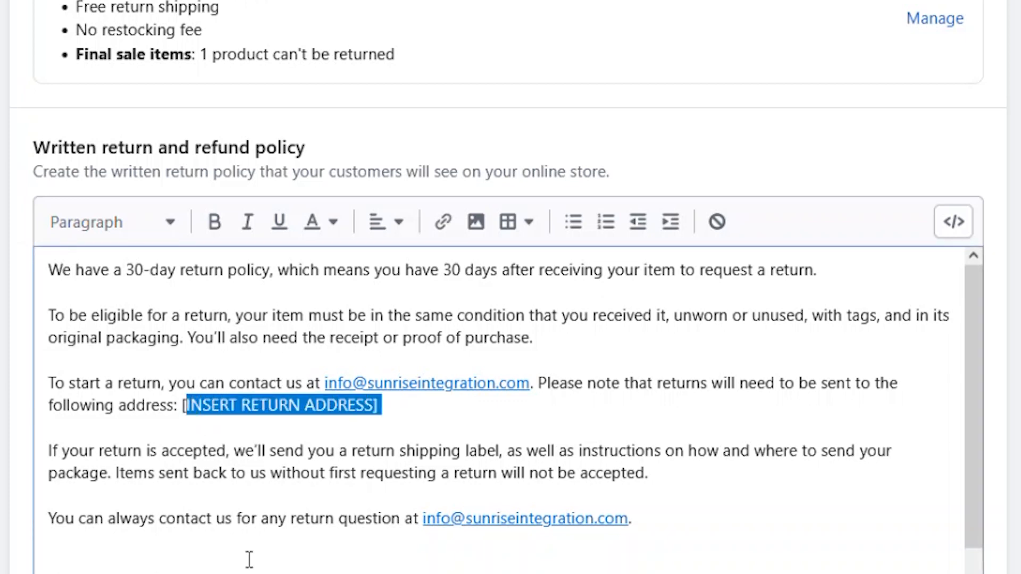
scroll(249, 559, "down", 10)
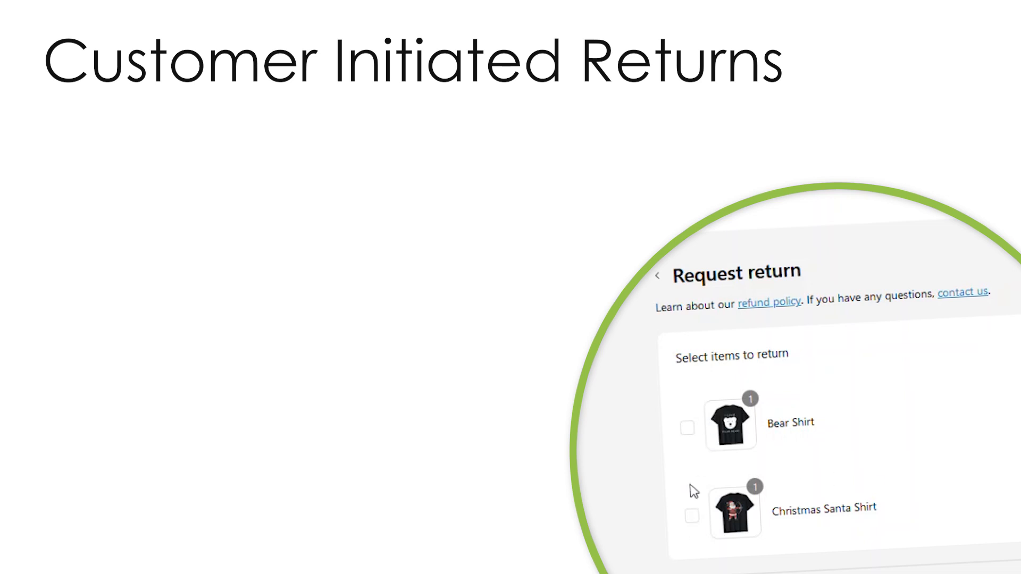
- Switch to the Fashion Shop storefront home page
left_click(690, 516)
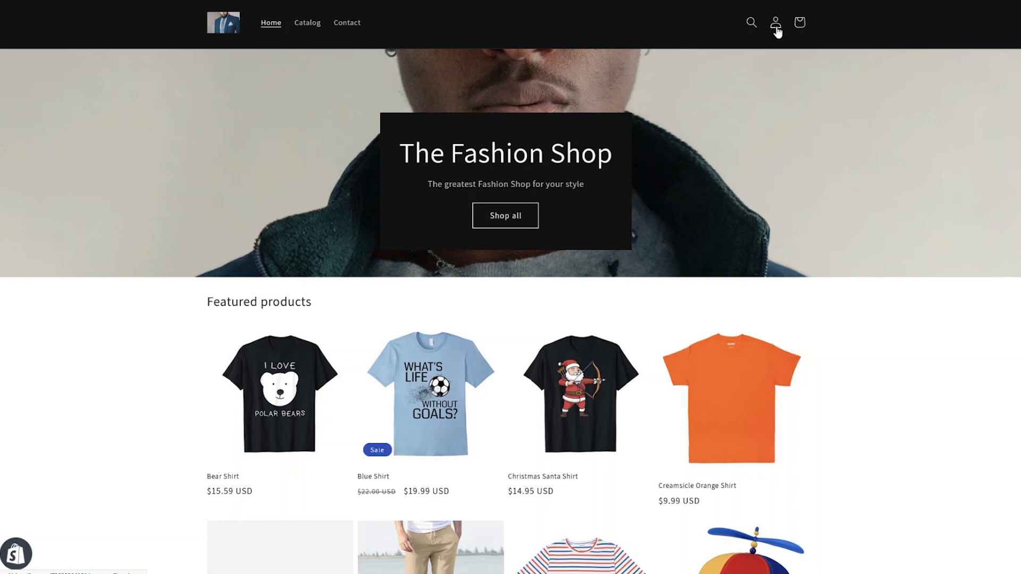
- Log in to the customer account using the emailed login code
left_click(775, 28)
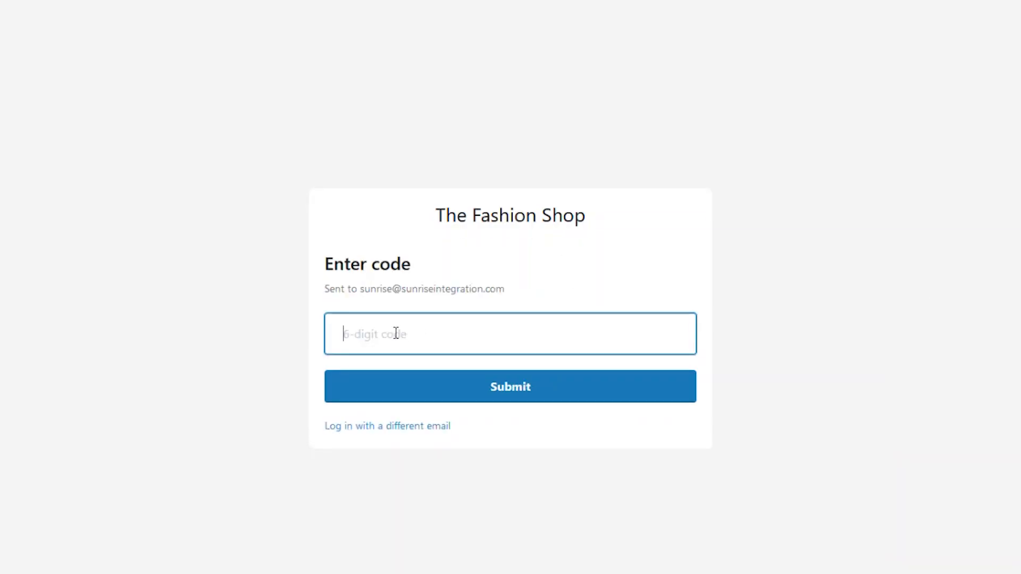
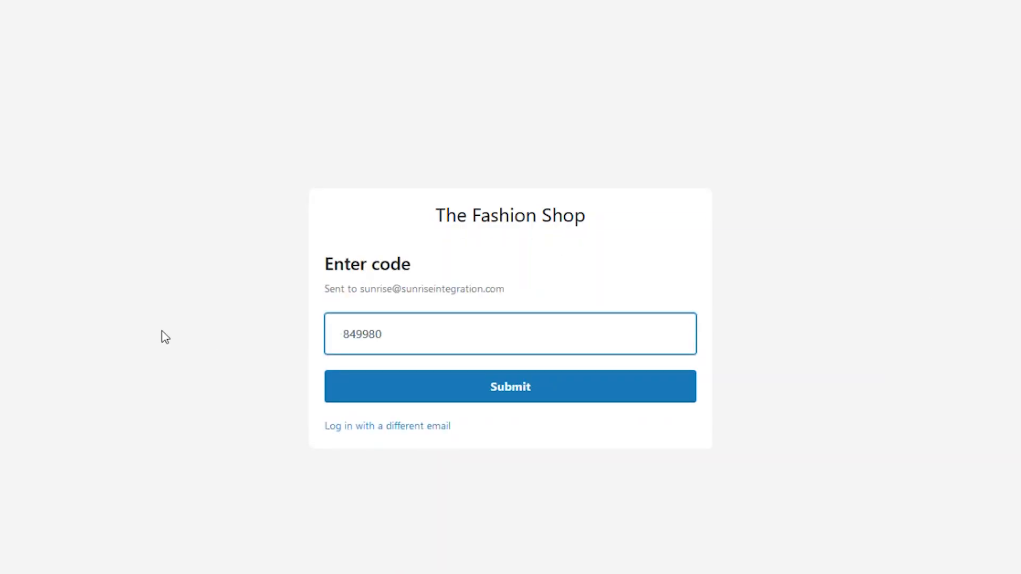
left_click(502, 391)
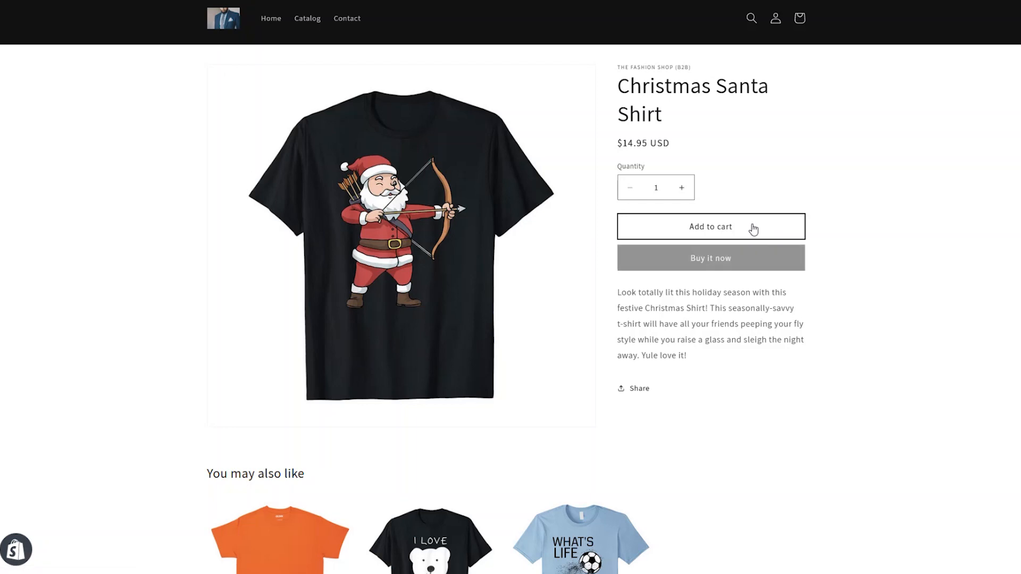
- Add the Christmas Santa Shirt and the Bear Shirt to the cart
left_click(751, 226)
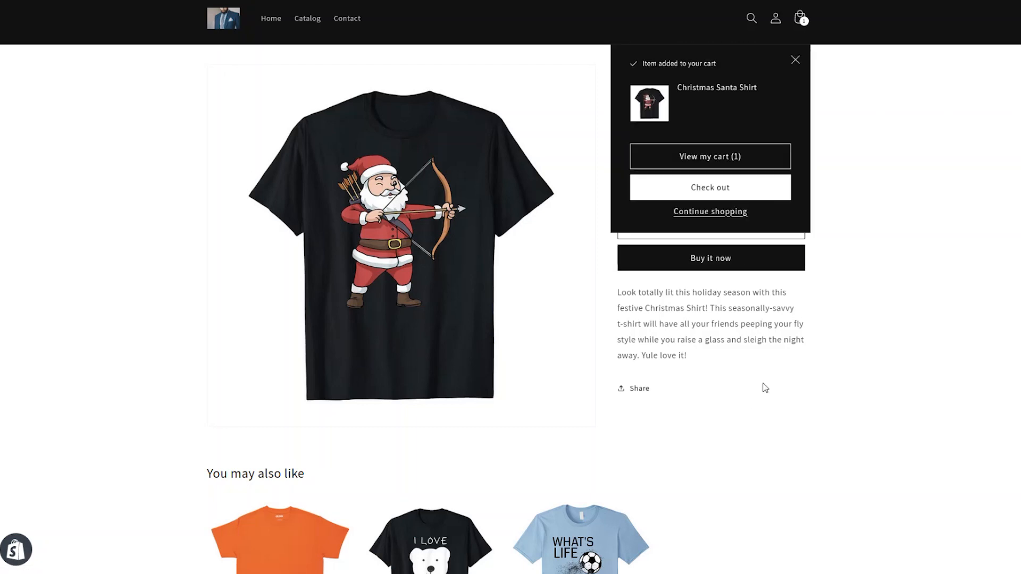
left_click(711, 213)
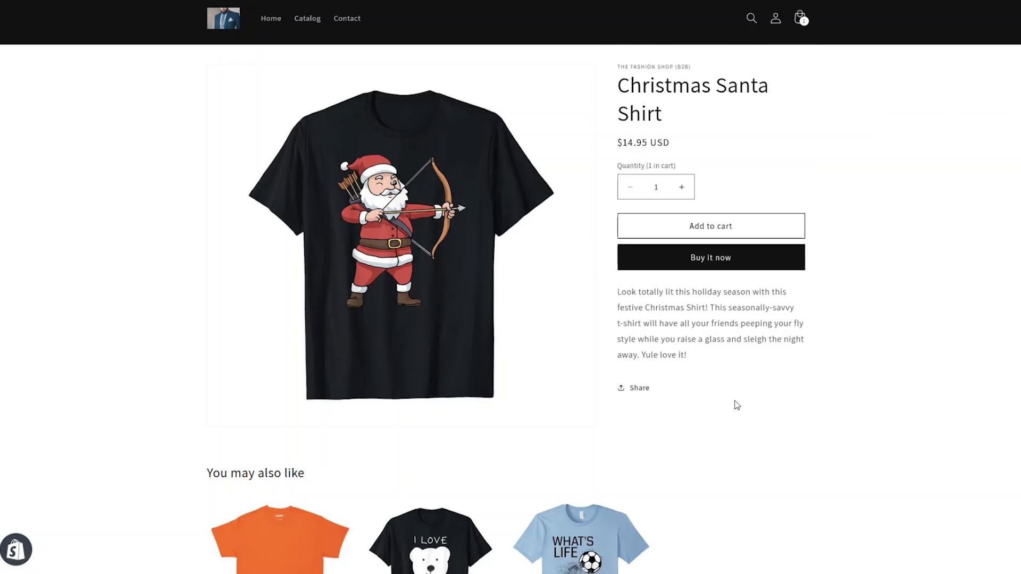
scroll(734, 403, "down", 3)
left_click(441, 372)
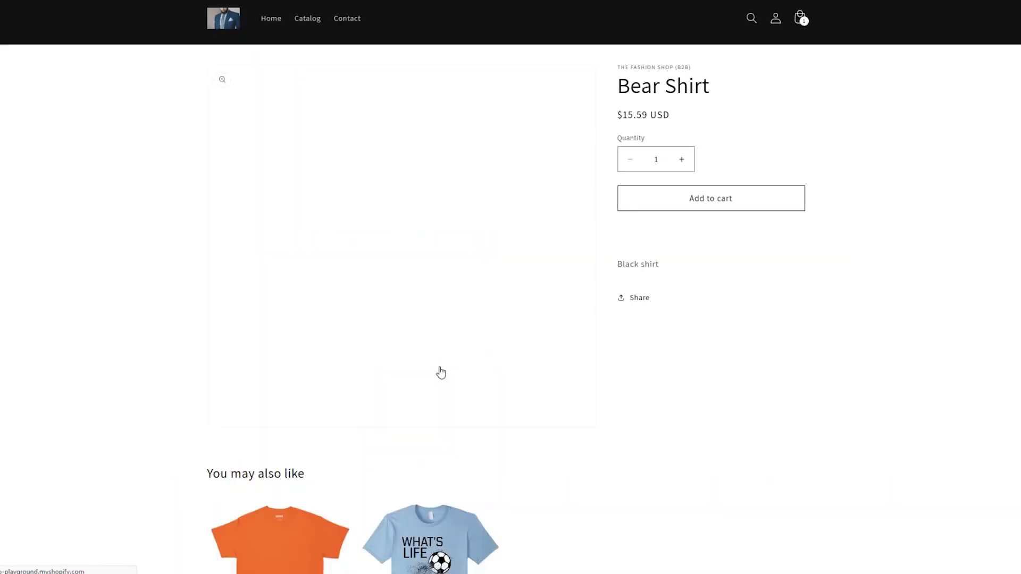
left_click(715, 200)
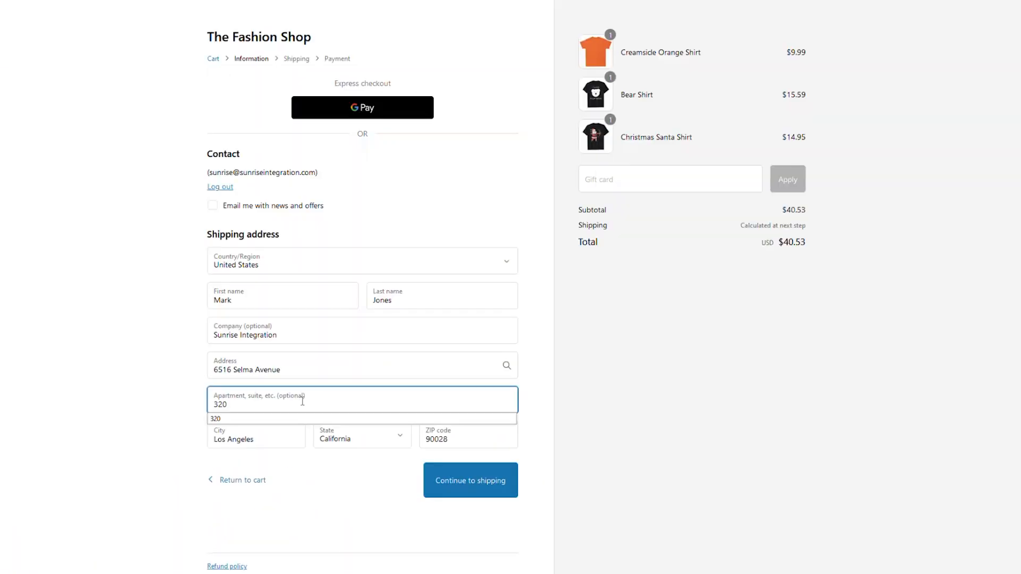
- Complete checkout for the $45.43 order and open the customer's Orders page
left_click(452, 479)
left_click(475, 296)
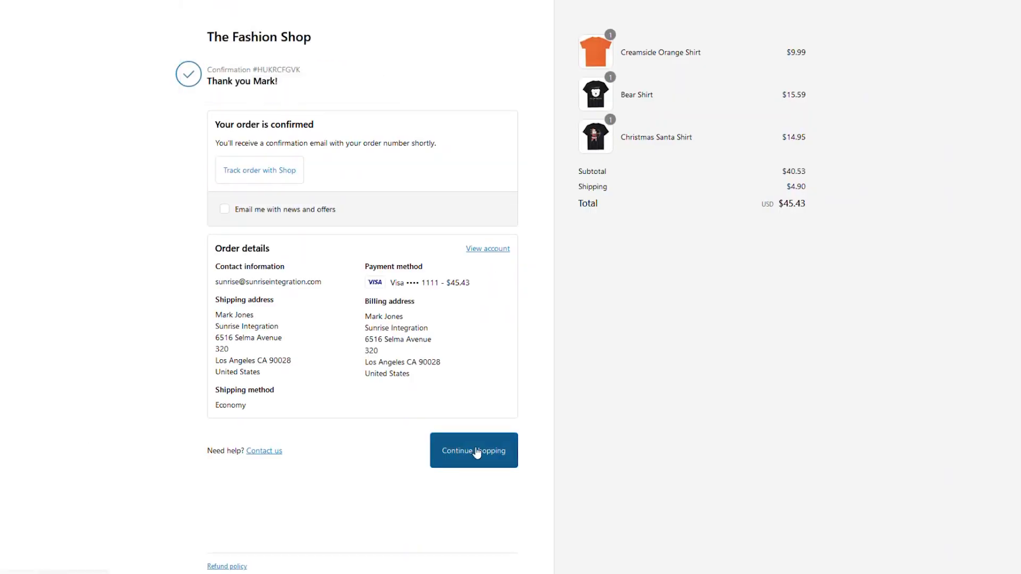
left_click(475, 452)
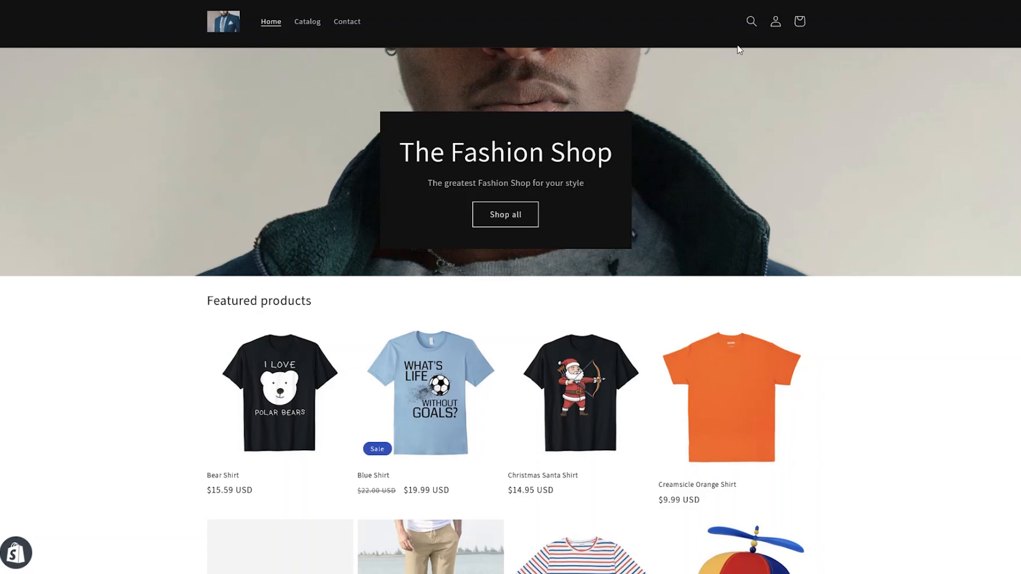
left_click(776, 26)
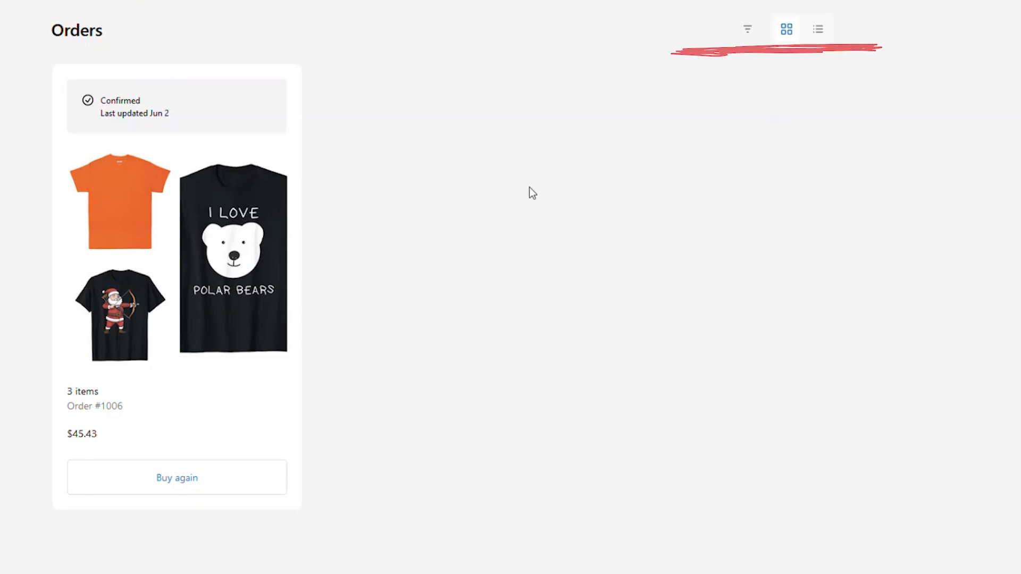
- Toggle the Orders page between list and grid views, ending in list view
left_click(819, 30)
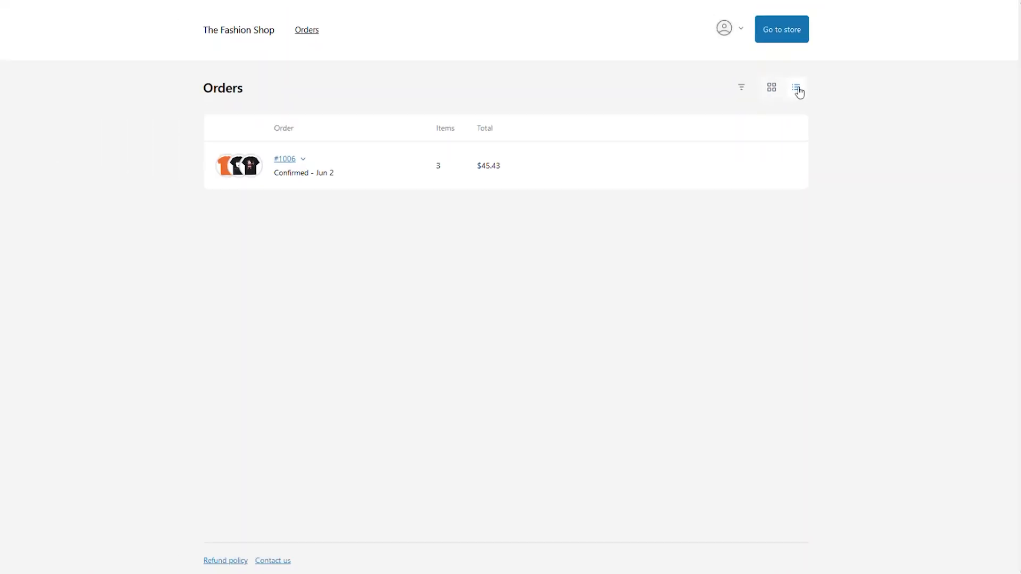
left_click(787, 29)
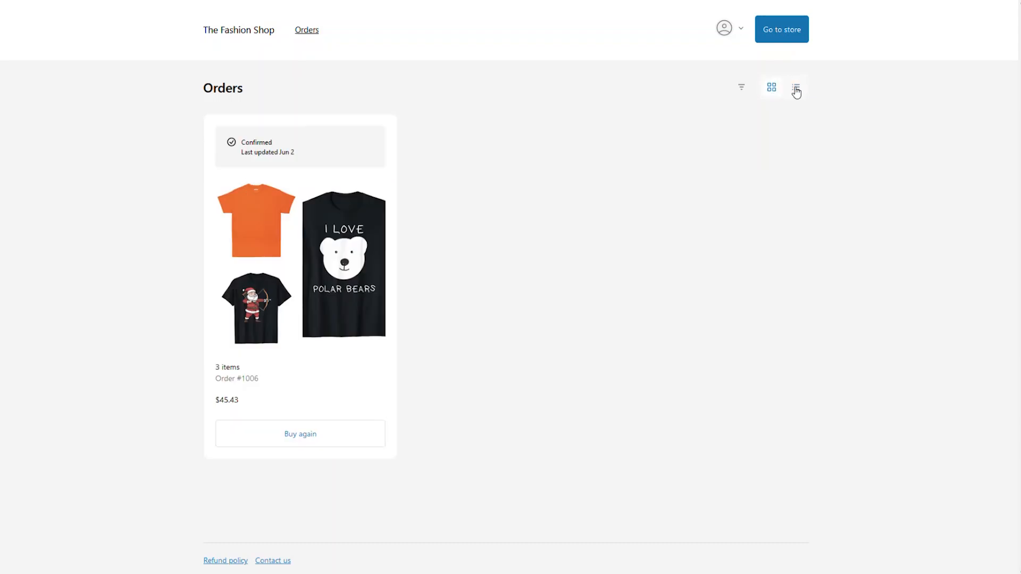
left_click(797, 89)
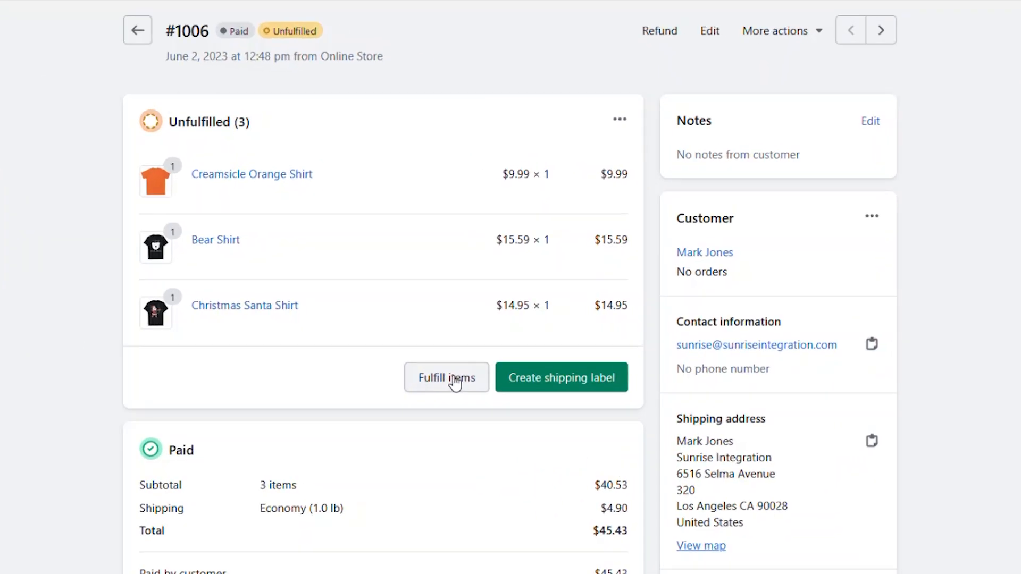
- Fulfil order #1006's three shirts with tracking number 123456789 via GLS
left_click(456, 381)
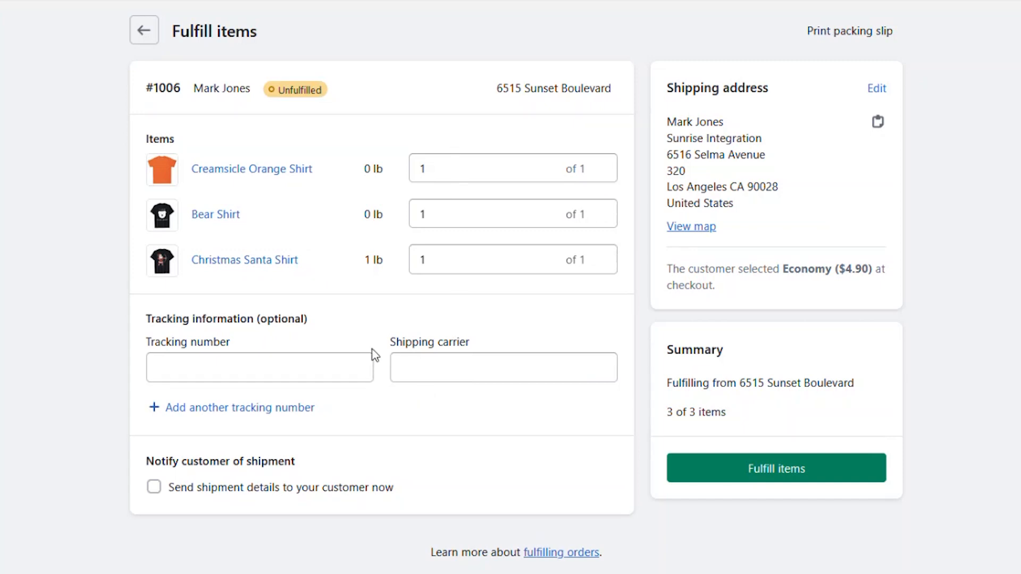
left_click(267, 372)
type("123456789")
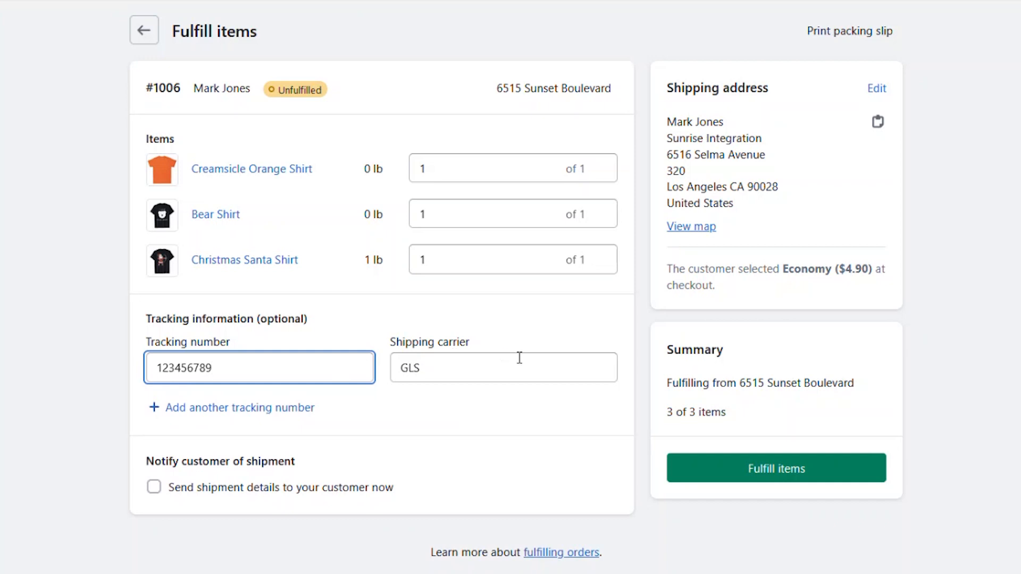
left_click(527, 368)
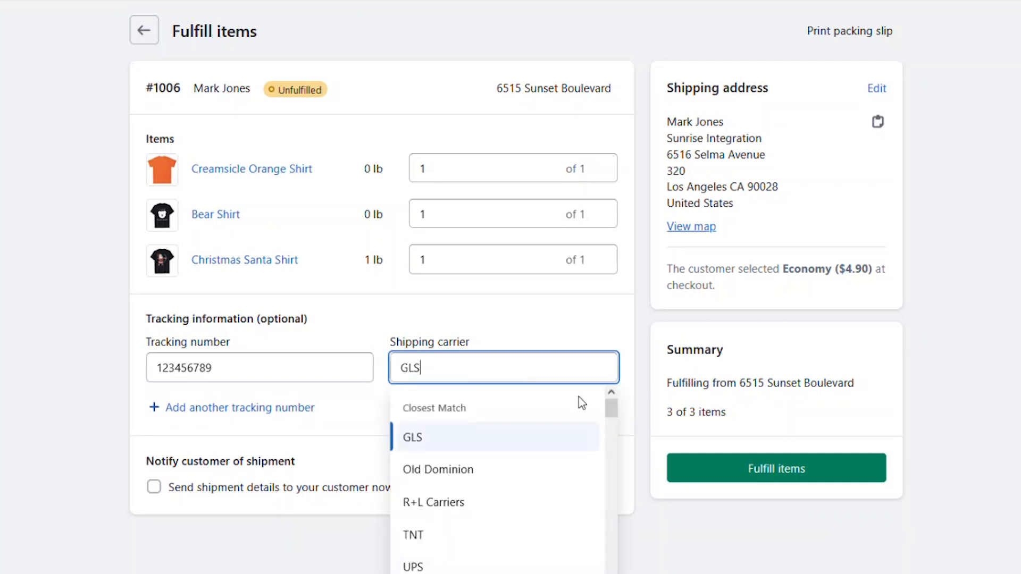
left_click(736, 434)
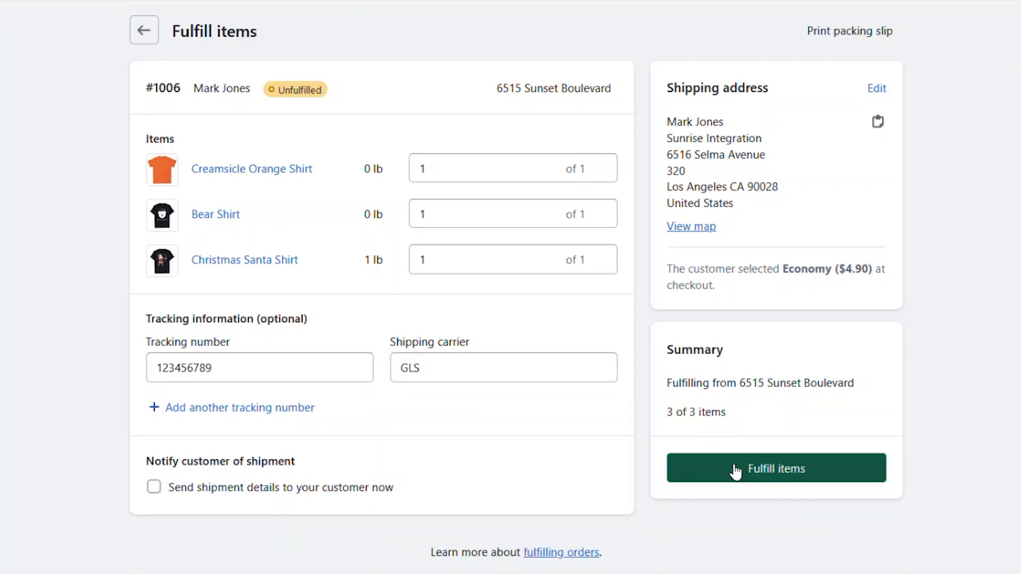
left_click(762, 469)
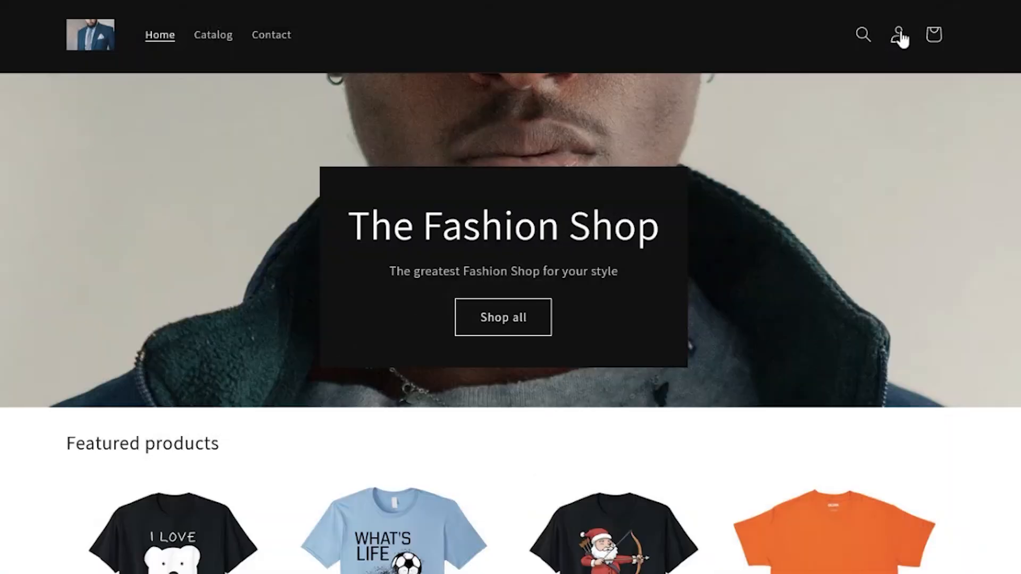
- Open order #1006 from the customer's Orders list, view its details, and request a return
left_click(899, 35)
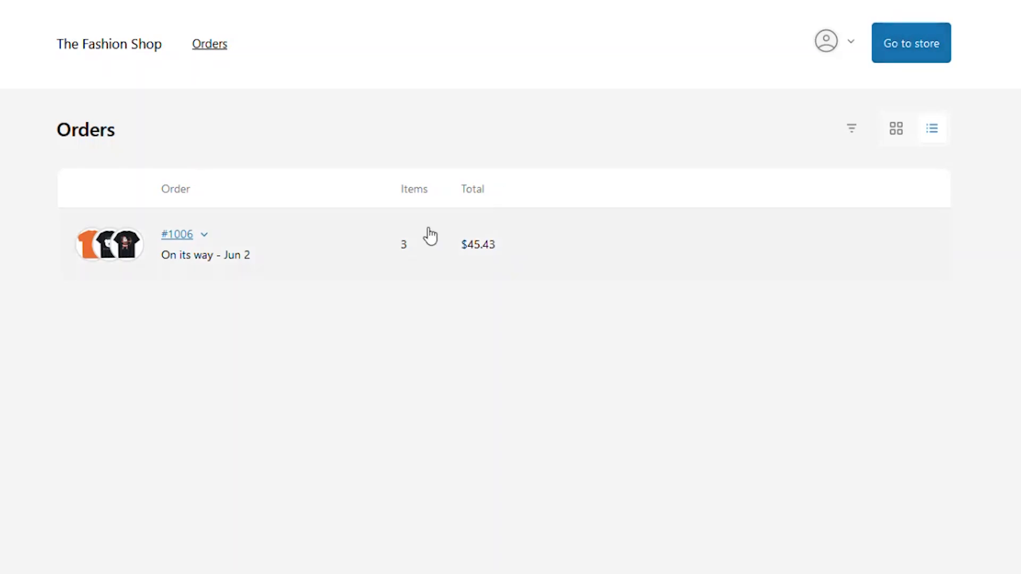
left_click(257, 255)
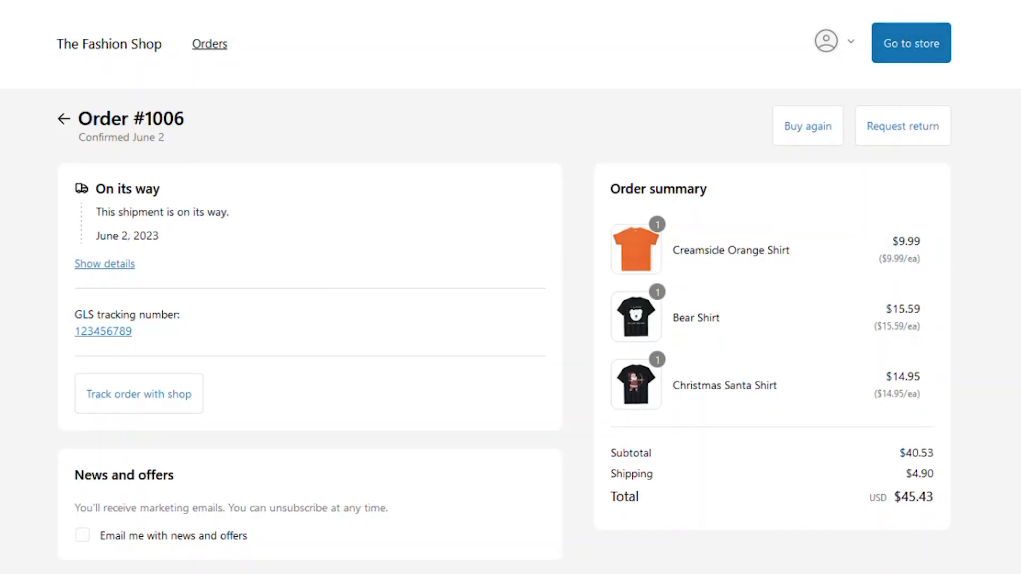
left_click(113, 264)
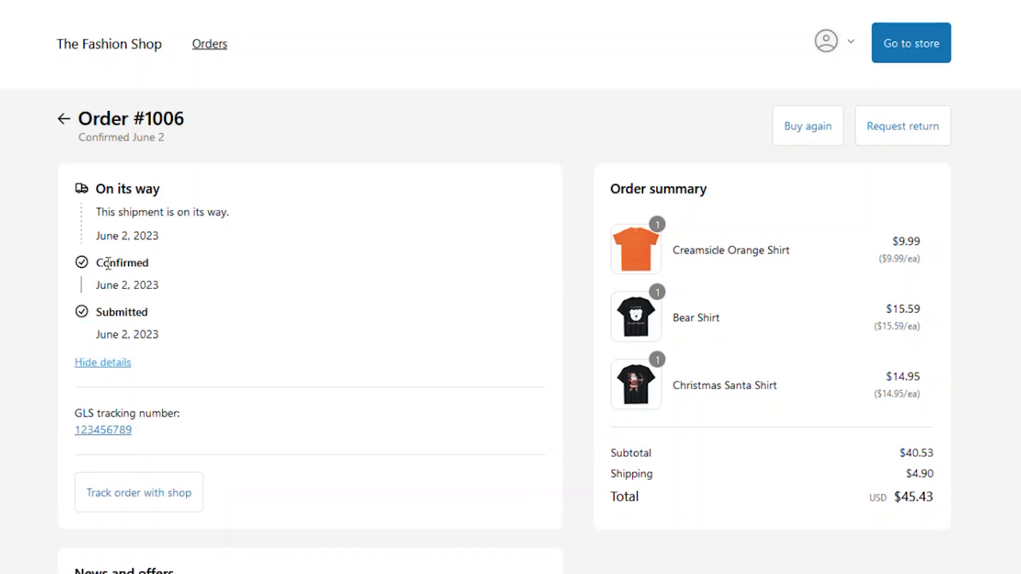
left_click_drag(102, 184, 190, 198)
left_click(266, 211)
left_click(913, 138)
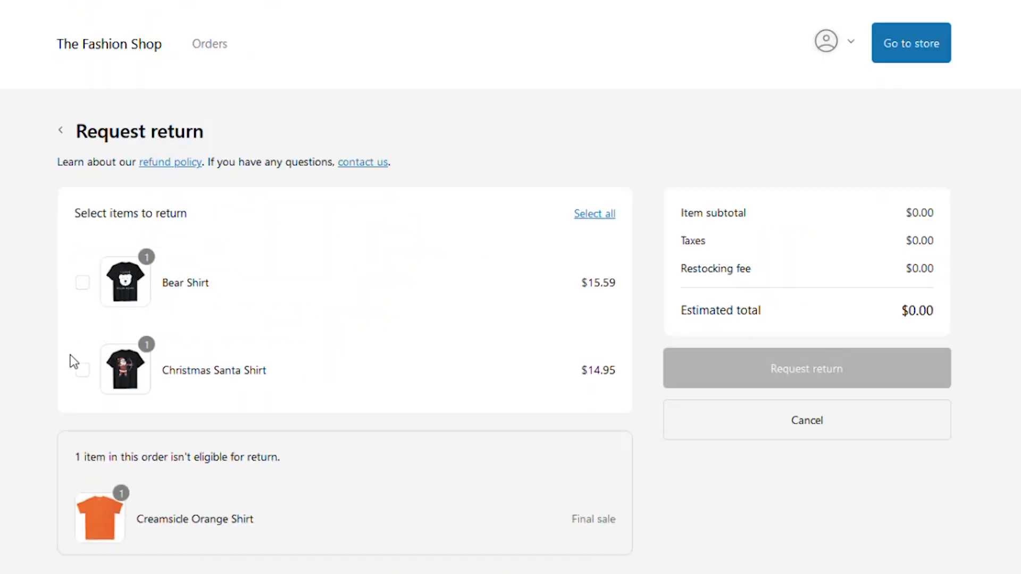
- Request a return of the Christmas Santa Shirt on order #1006, reason 'Size was too small', note 'Way too small'
left_click(82, 372)
left_click(554, 424)
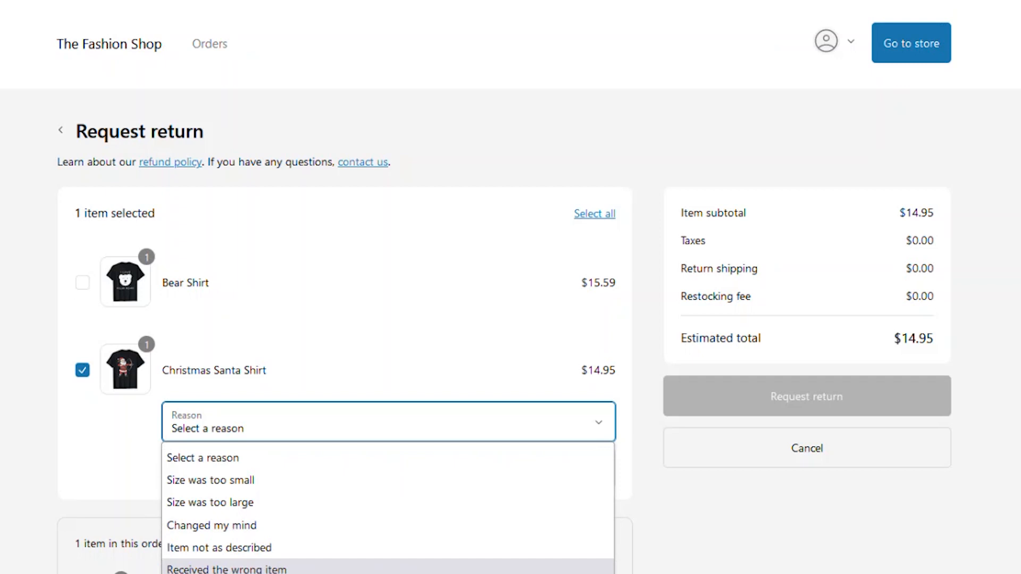
left_click(382, 482)
left_click(261, 471)
type("Way too small")
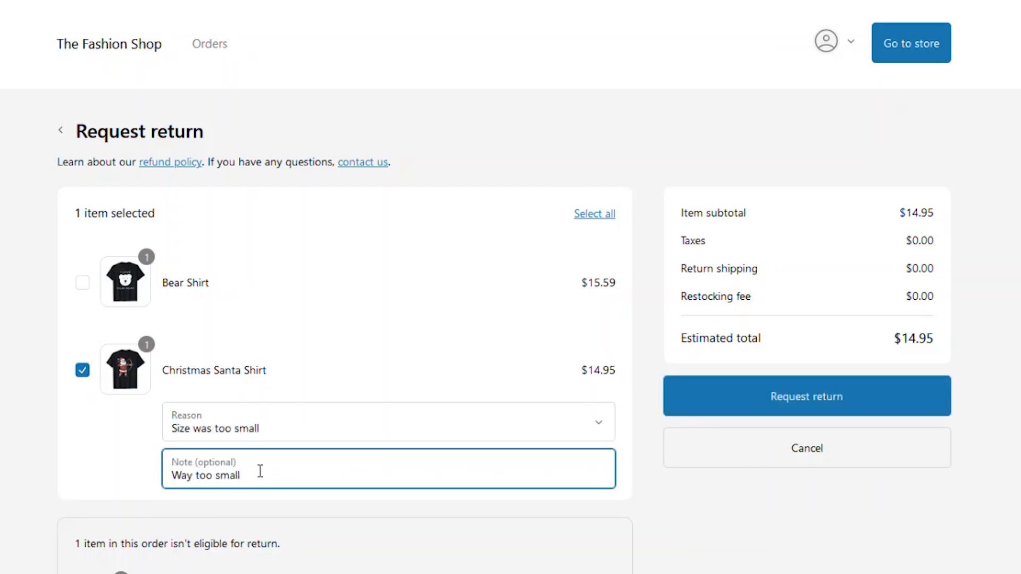
key("Tab")
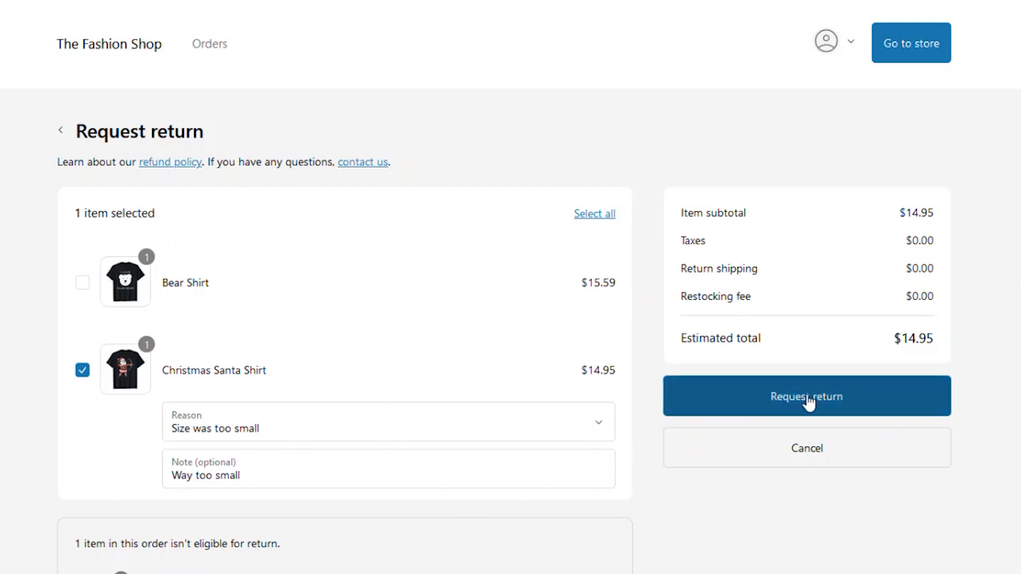
left_click(904, 403)
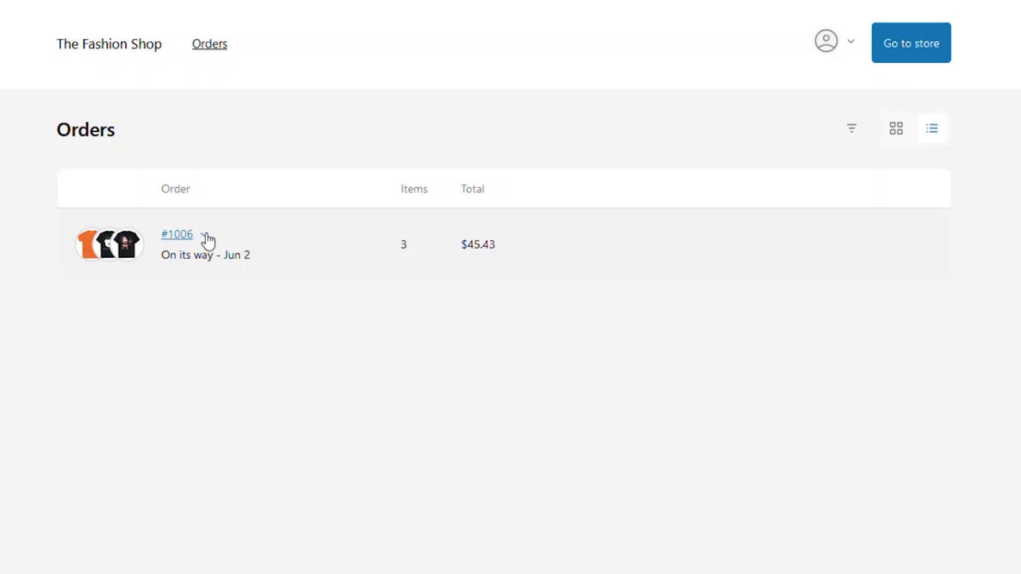
- Check order #1006's return eligibility, confirming only the Bear Shirt can still be returned
left_click(204, 237)
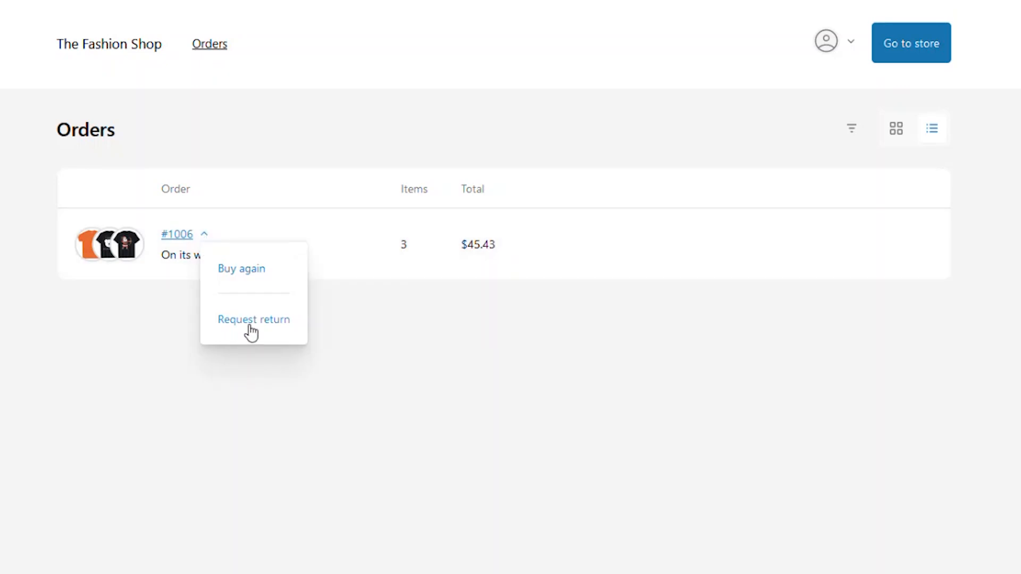
left_click(269, 324)
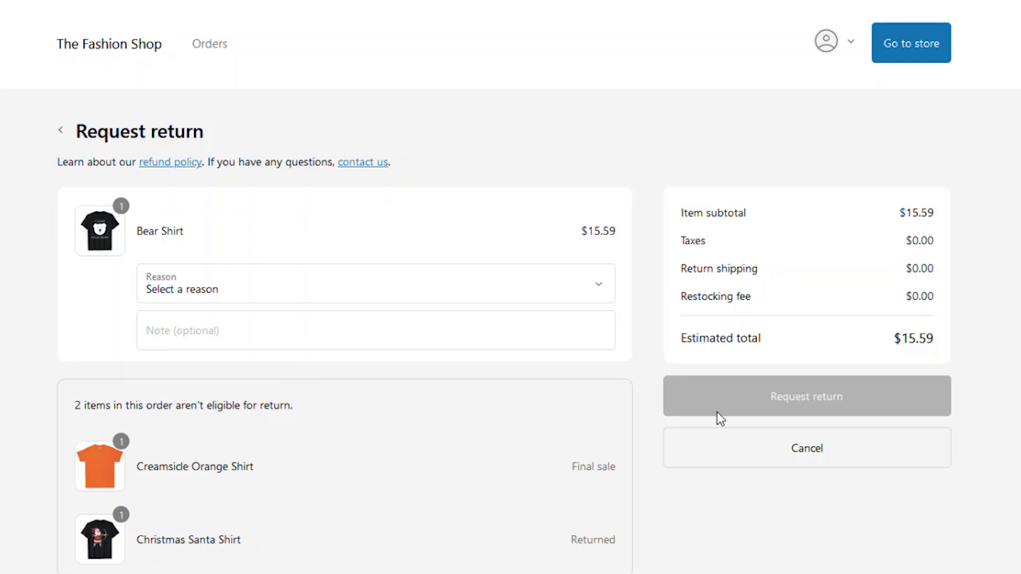
left_click(61, 130)
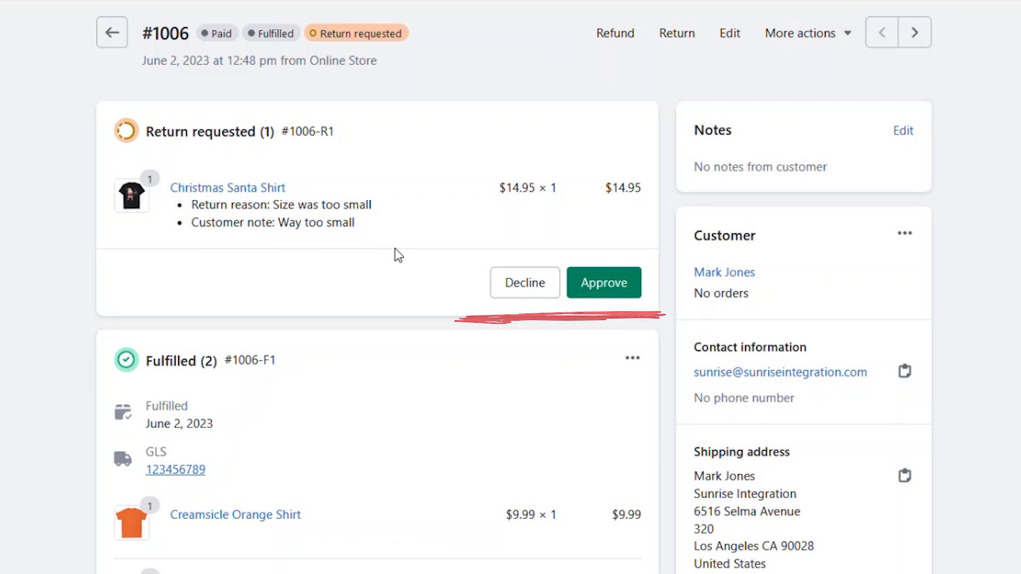
- Approve return #1006-R1 and choose a Shopify-created return label, estimated at $6.99 USD
left_click(631, 289)
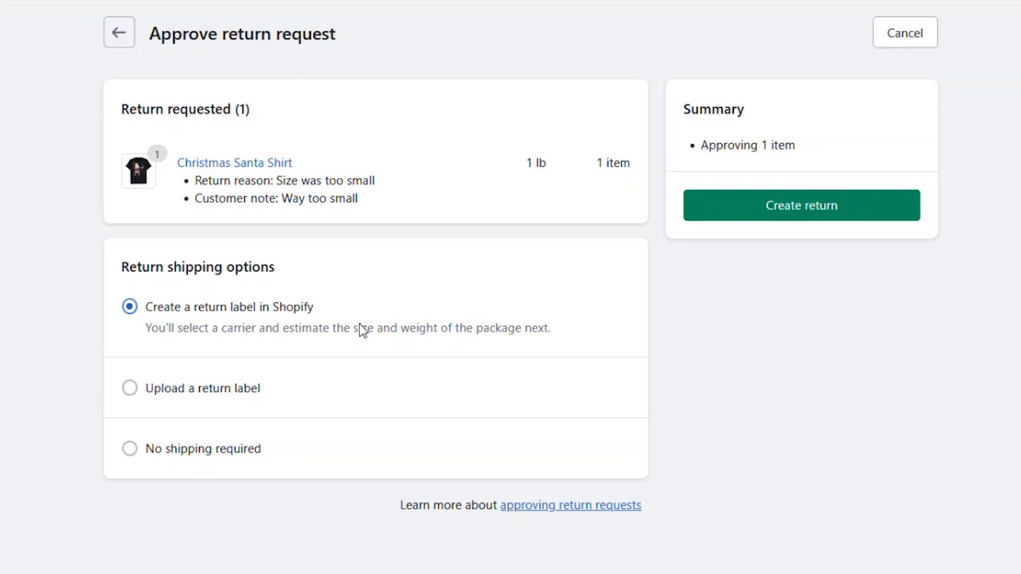
left_click(165, 390)
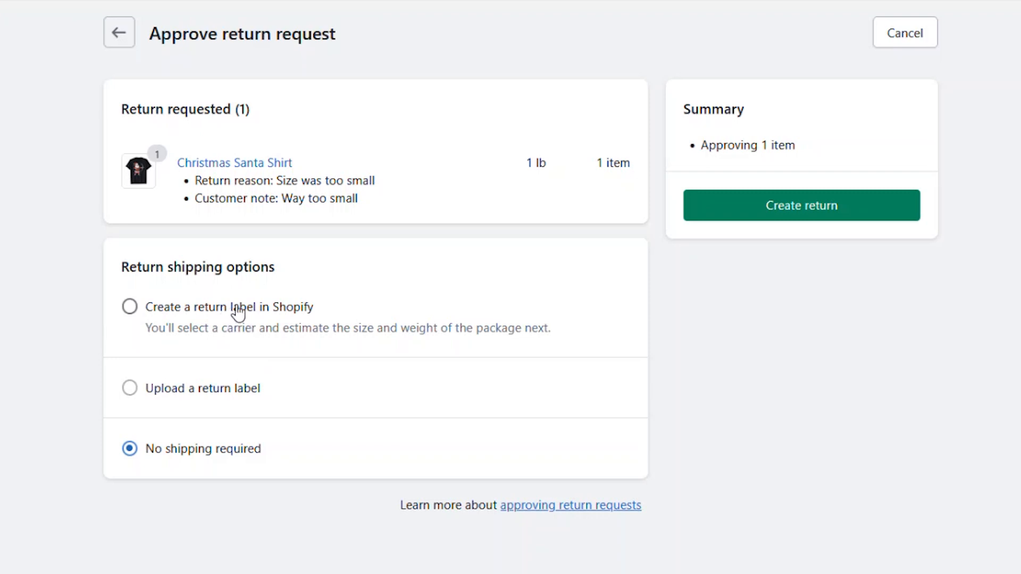
left_click(239, 314)
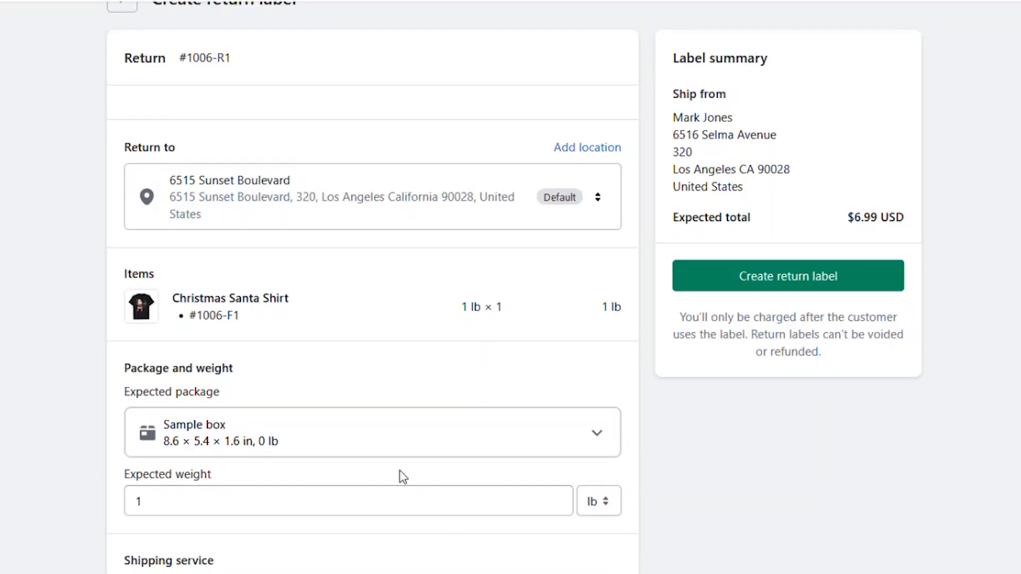
- Open order #1006 and start refunding the returned Christmas Santa Shirt with restock of 1 item
scroll(400, 470, "up", 1)
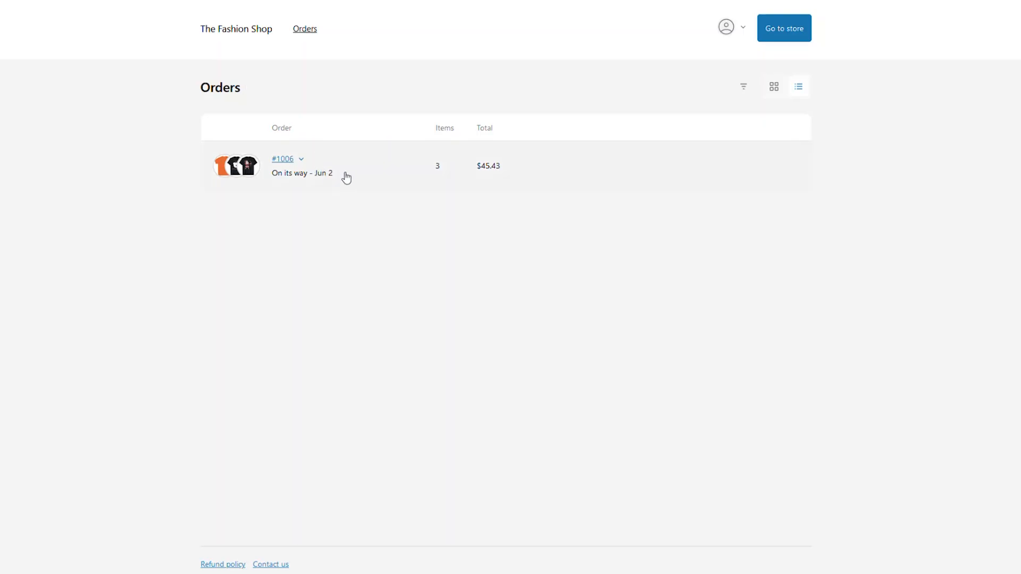
left_click(347, 178)
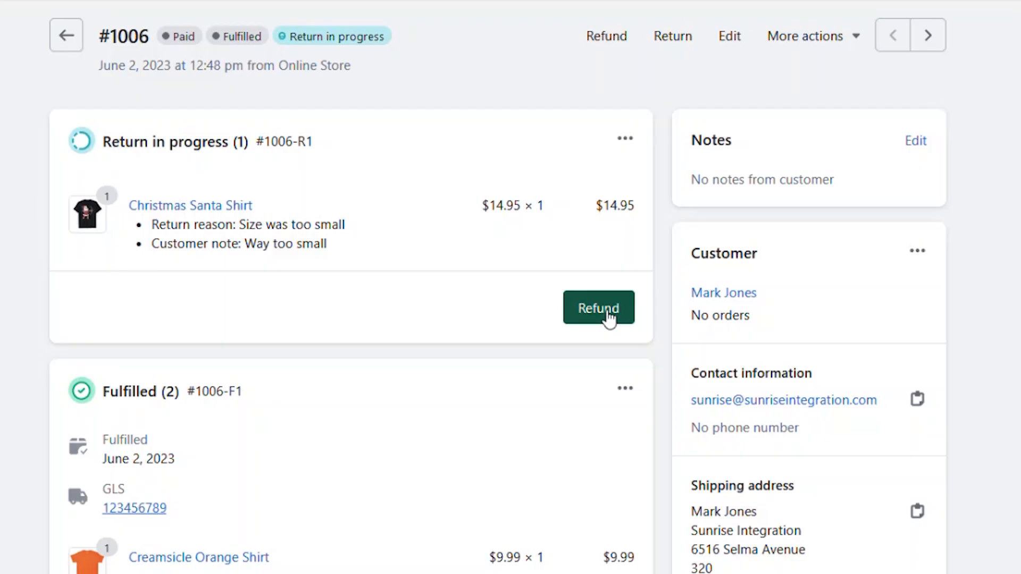
left_click(606, 311)
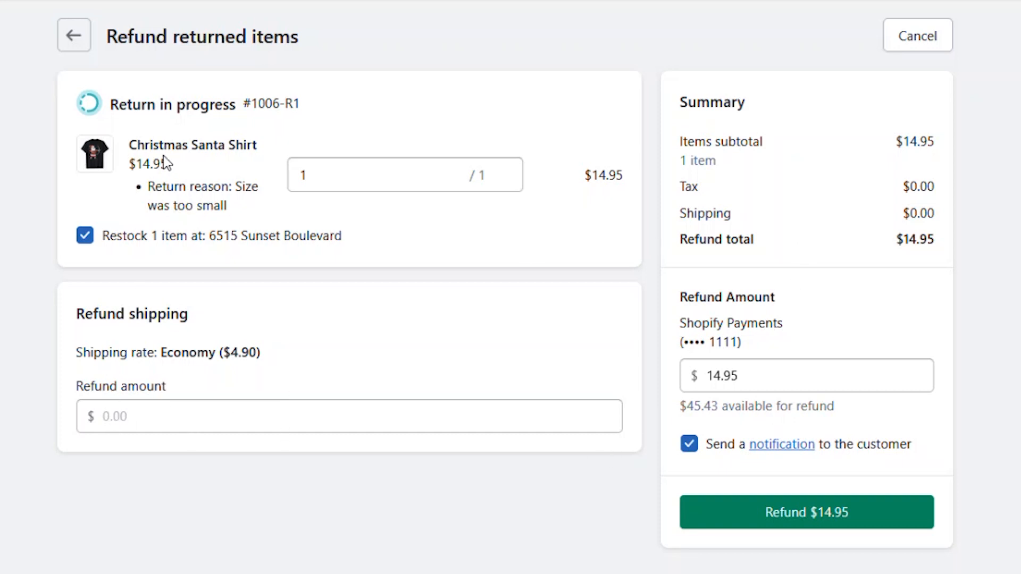
- Refund $14.95 and restock the shirt, then confirm the customer's order #1006 shows Return completed
left_click(729, 512)
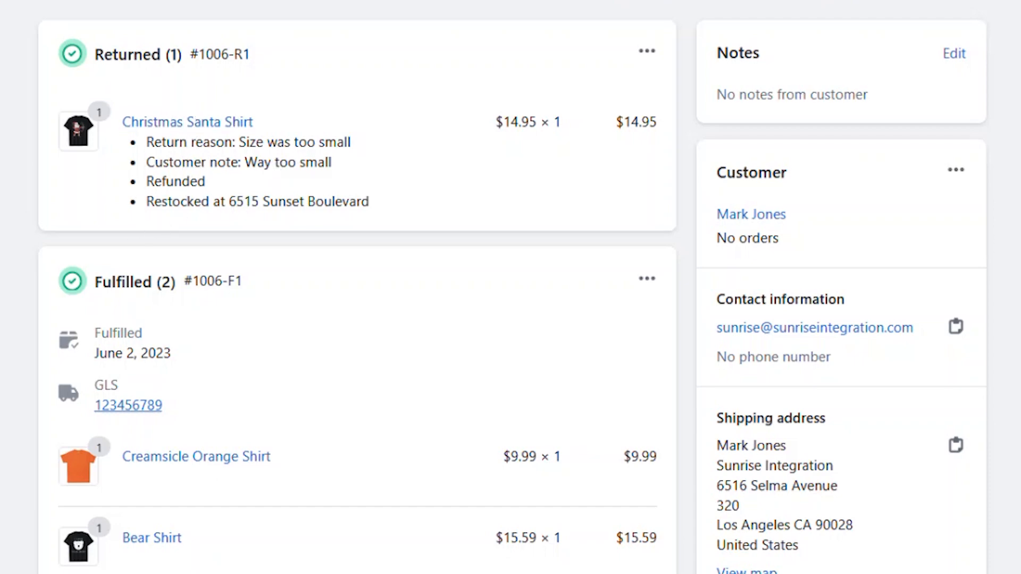
scroll(242, 202, "down", 20)
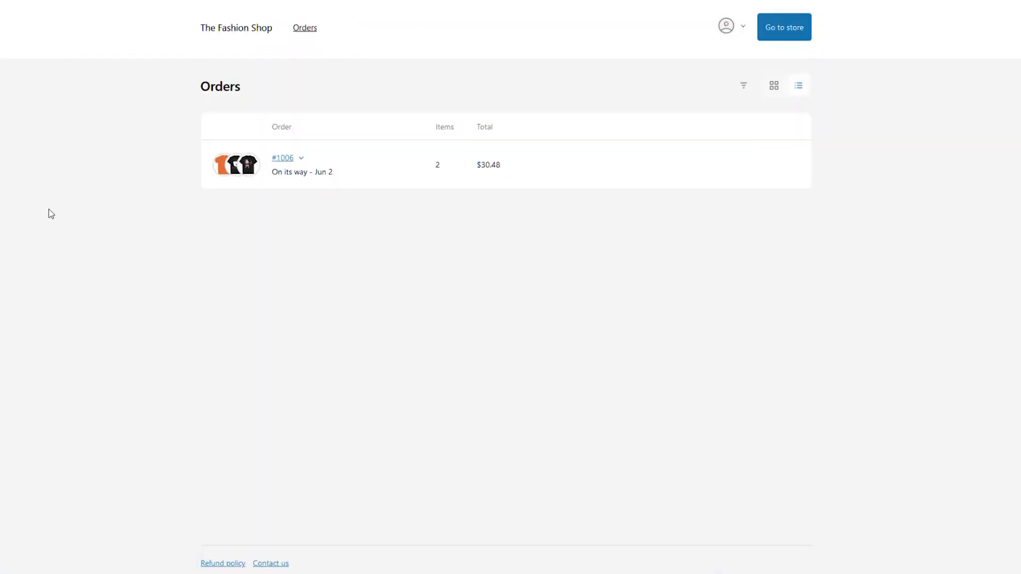
left_click(301, 165)
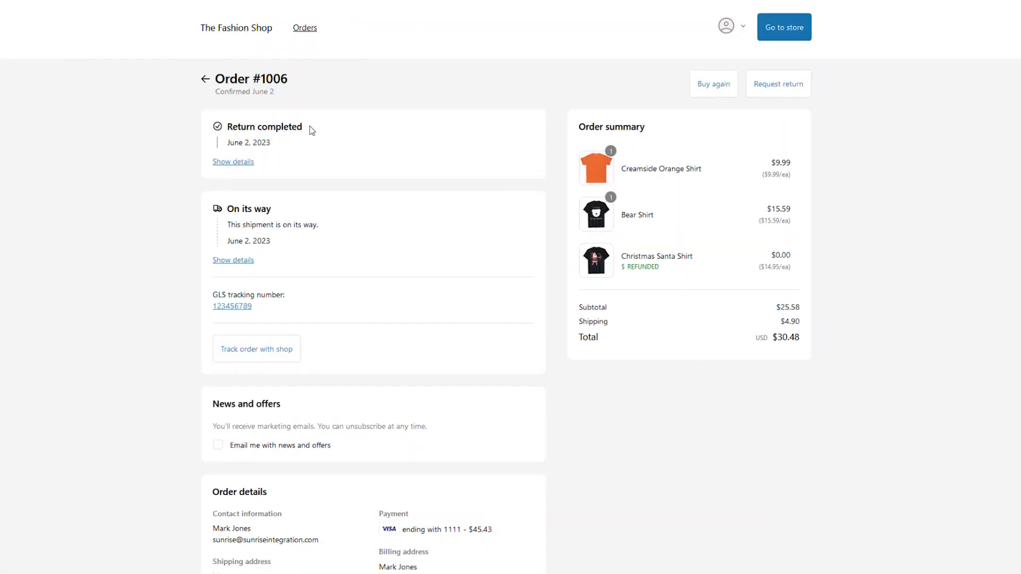
left_click(233, 163)
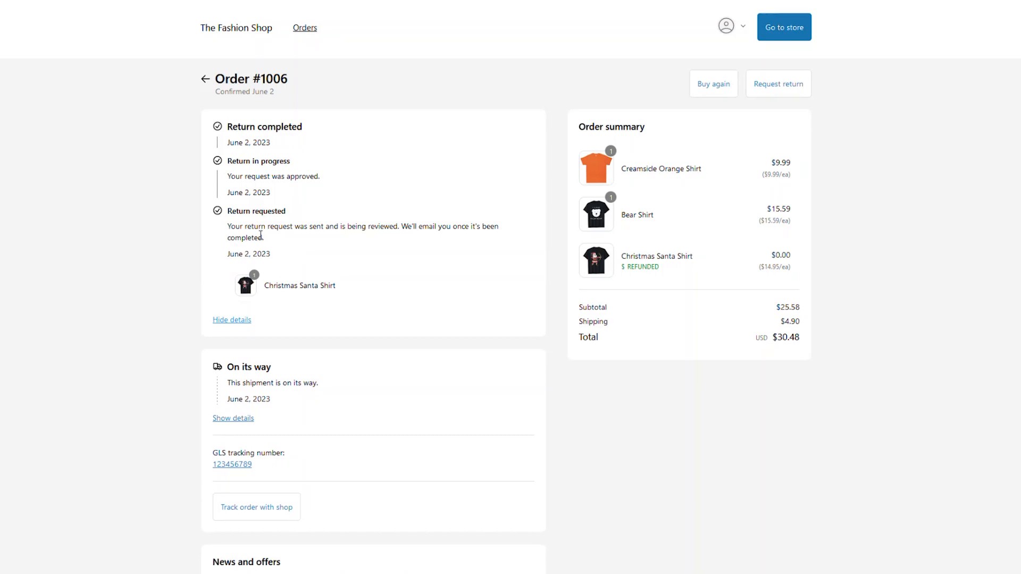